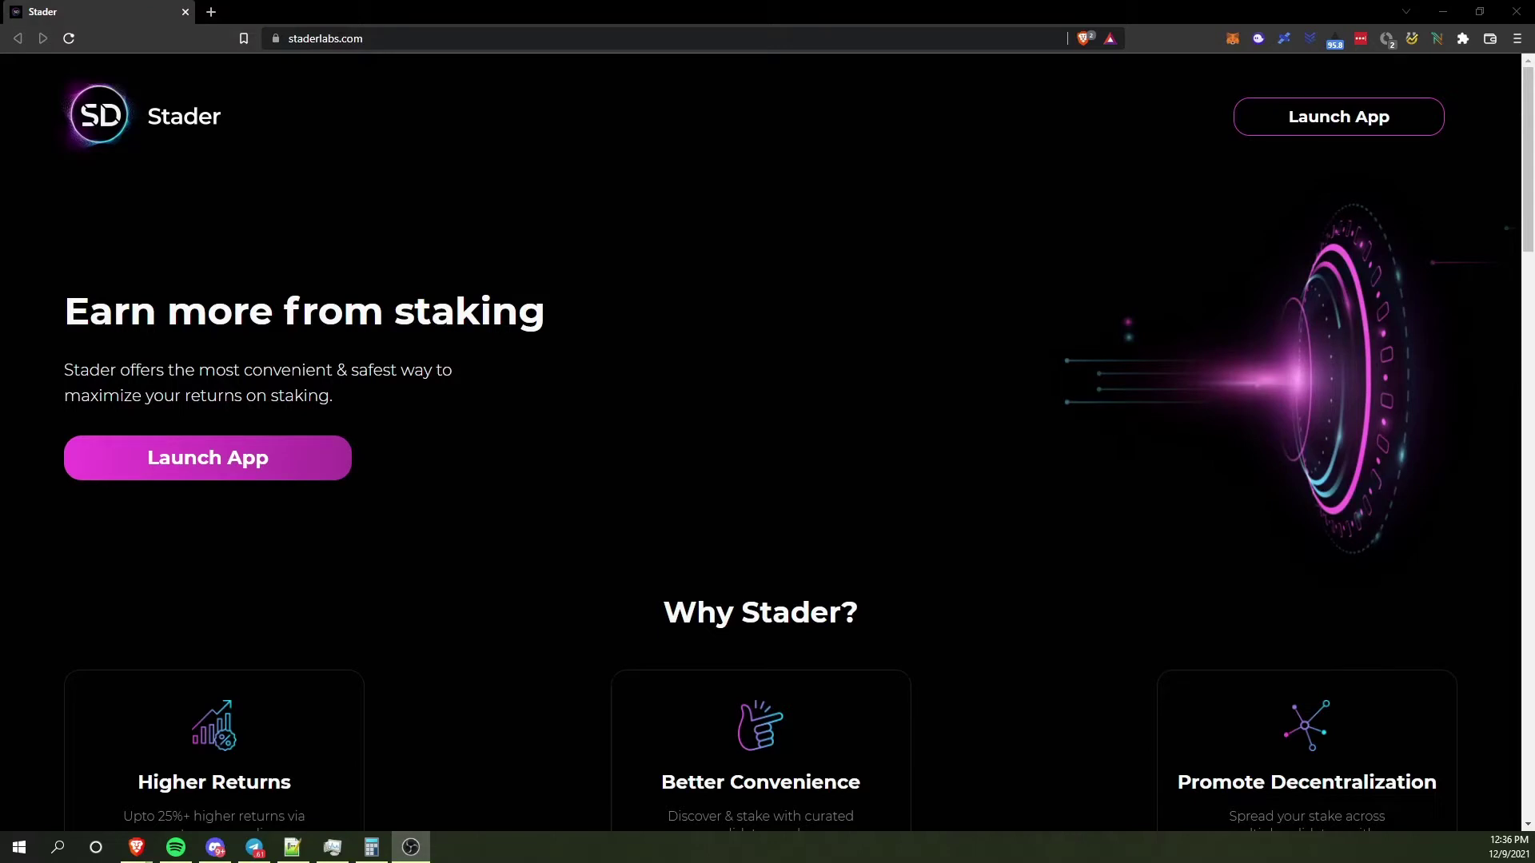
Step: Launch the Stader staking app from the staderlabs.com header
{"action": "left_click", "coordinate": [1317, 128]}
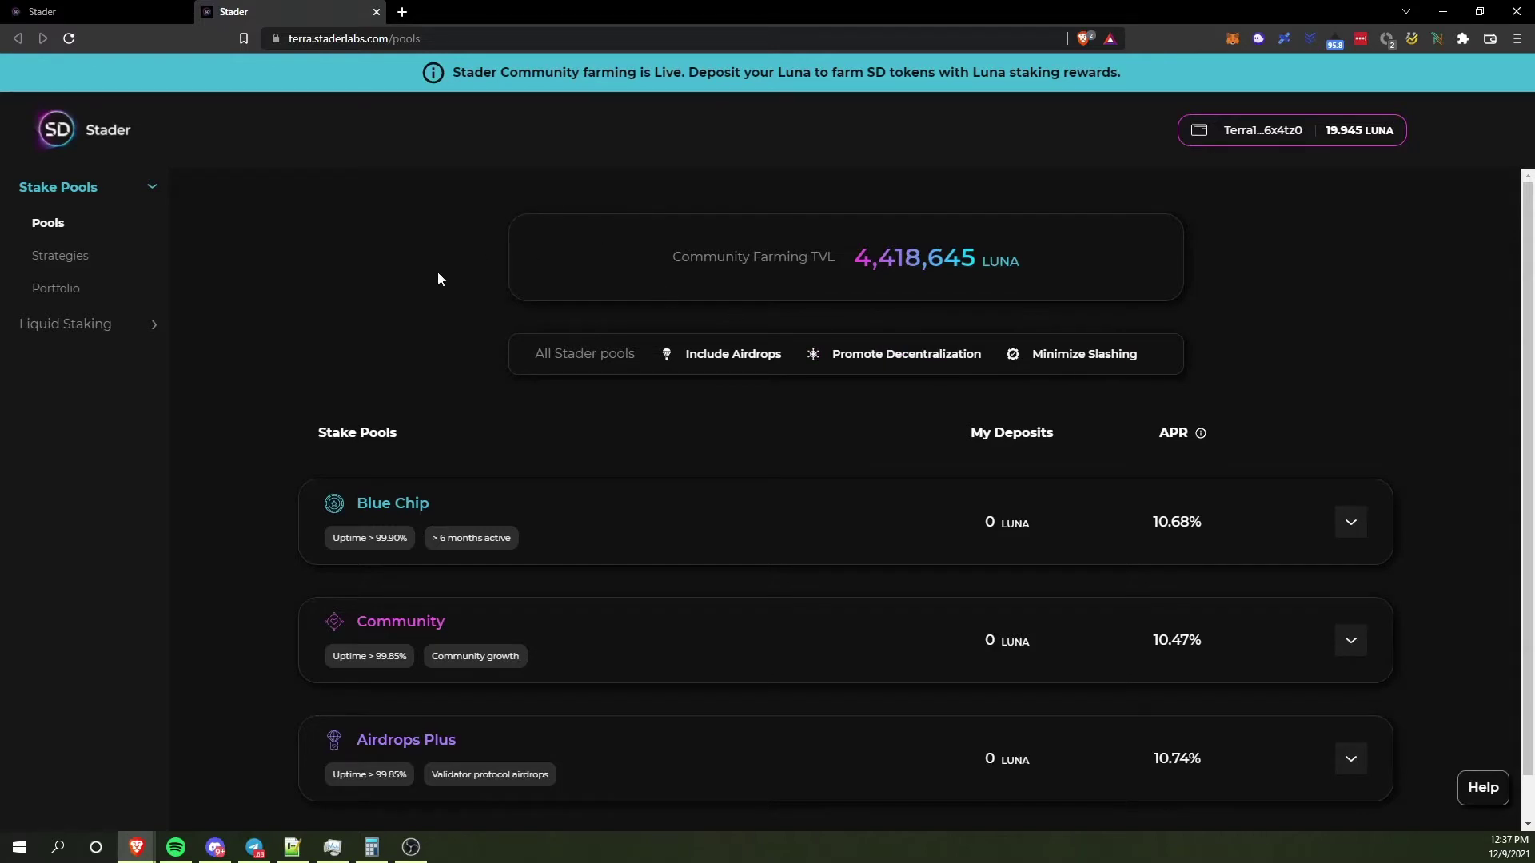
Step: Expand the Blue Chip, Community and Airdrops Plus pool cards to review their deposit details
{"action": "scroll", "coordinate": [406, 279], "scroll_direction": "down", "scroll_amount": 1}
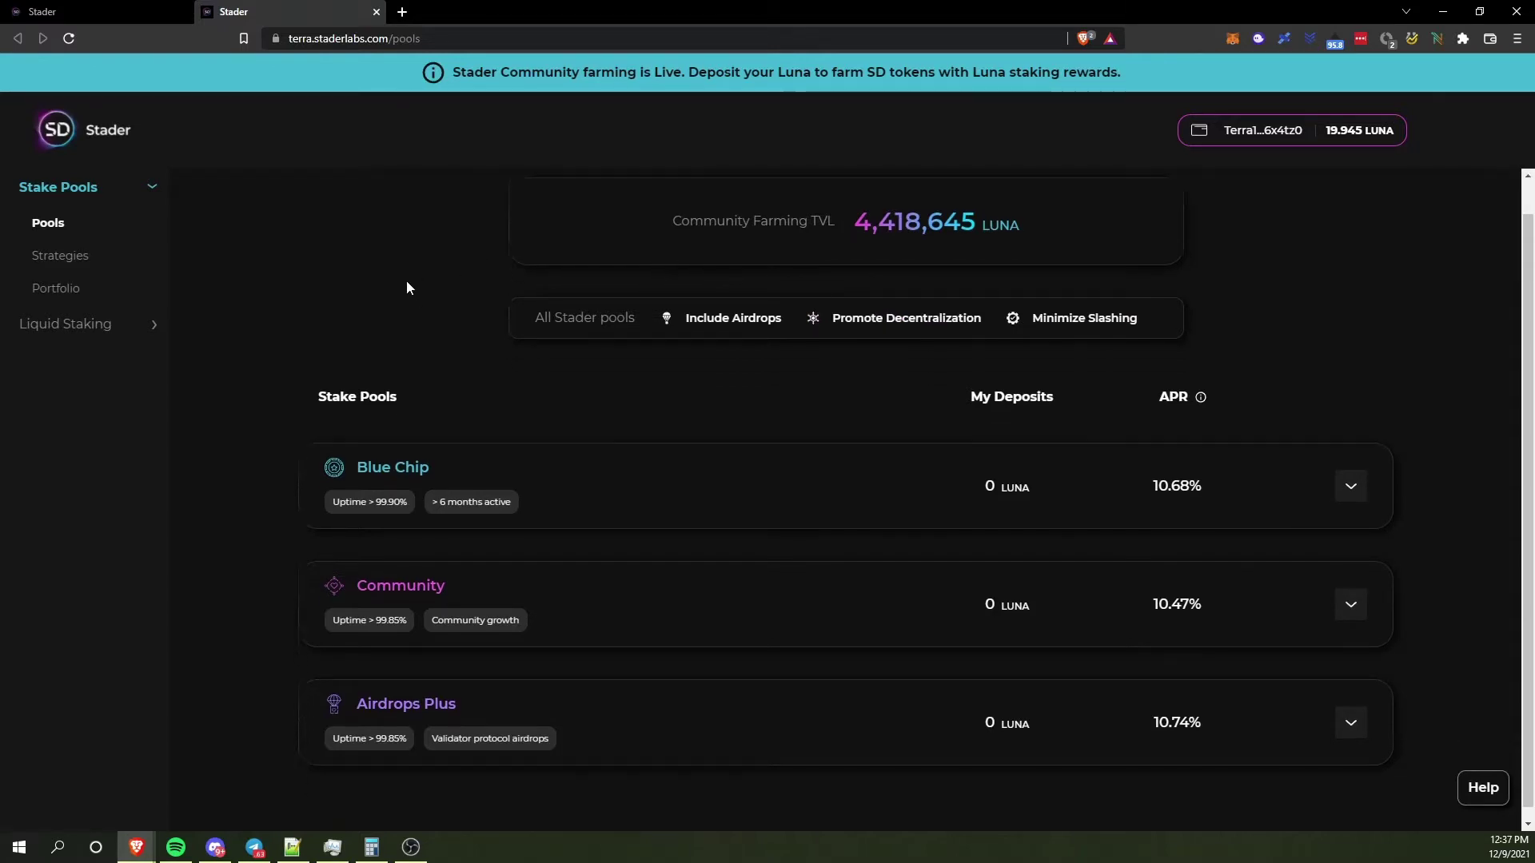
{"action": "scroll", "coordinate": [424, 300], "scroll_direction": "up", "scroll_amount": 1}
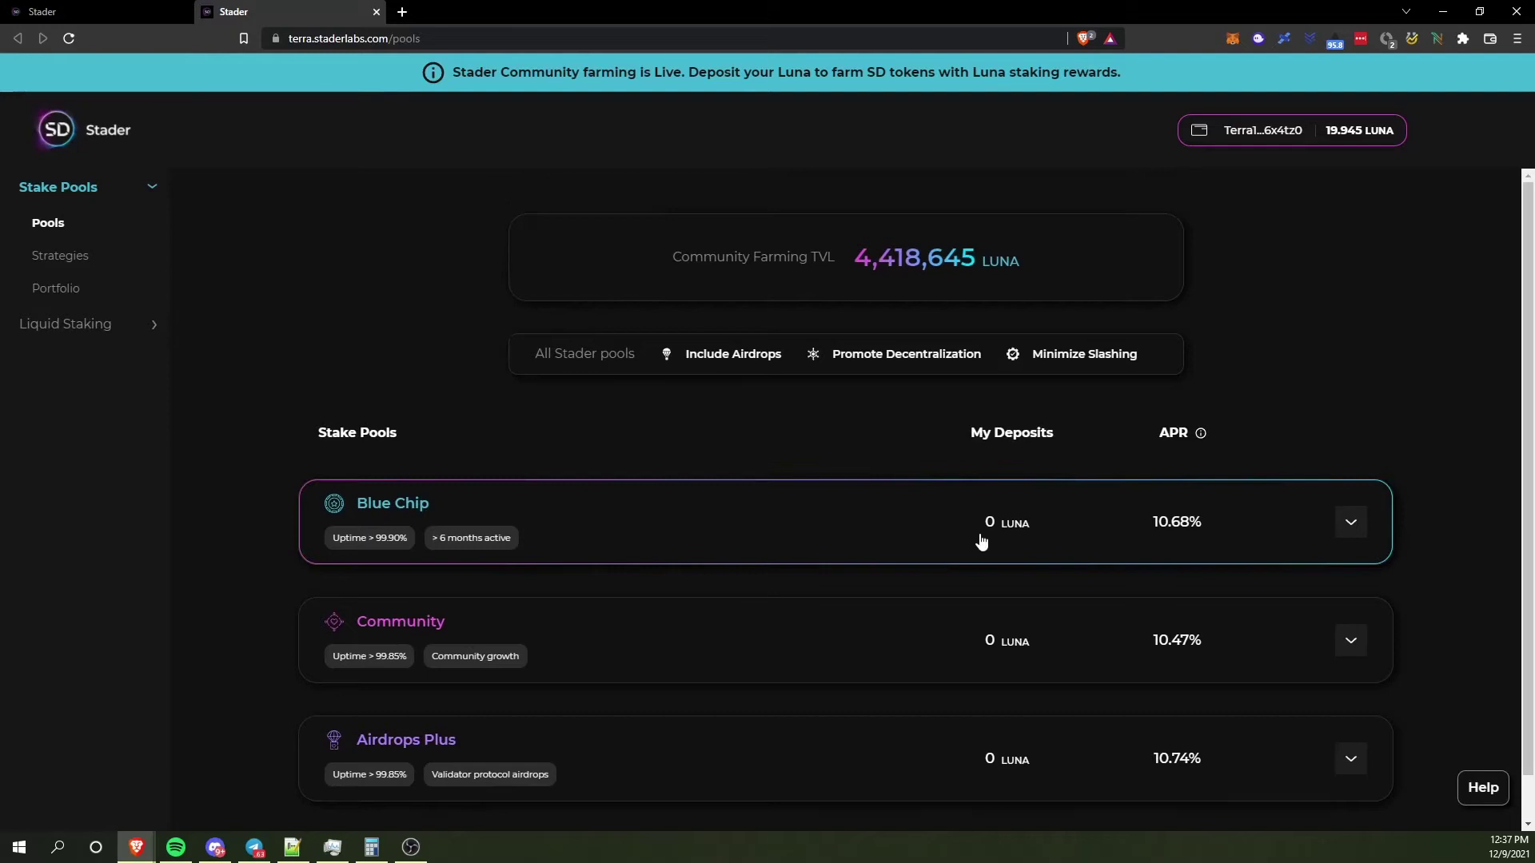
{"action": "scroll", "coordinate": [980, 535], "scroll_direction": "down", "scroll_amount": 1}
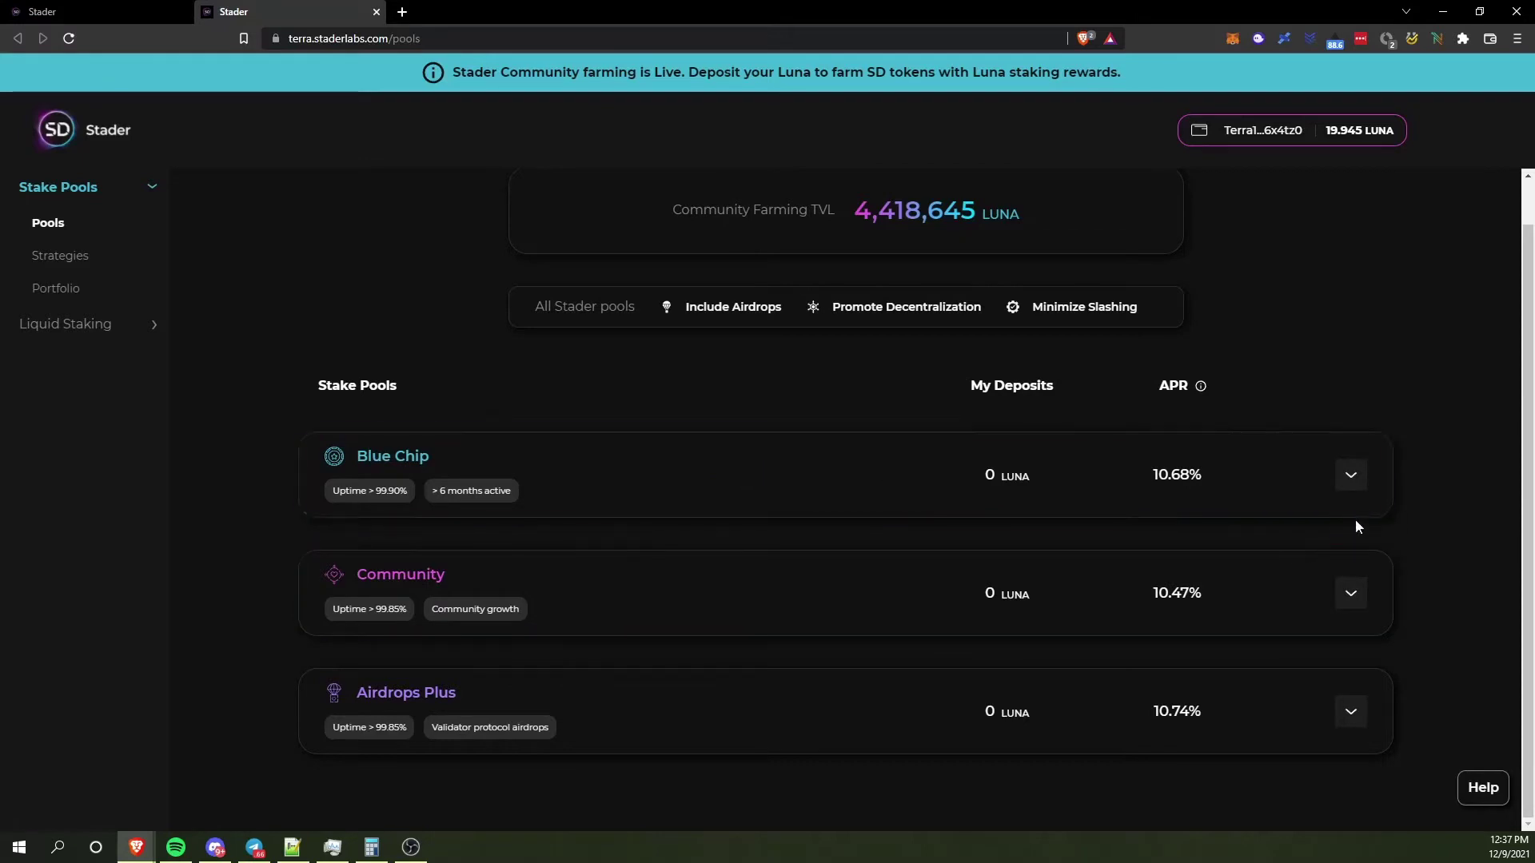
{"action": "left_click", "coordinate": [1353, 484]}
{"action": "scroll", "coordinate": [1311, 519], "scroll_direction": "down", "scroll_amount": 3}
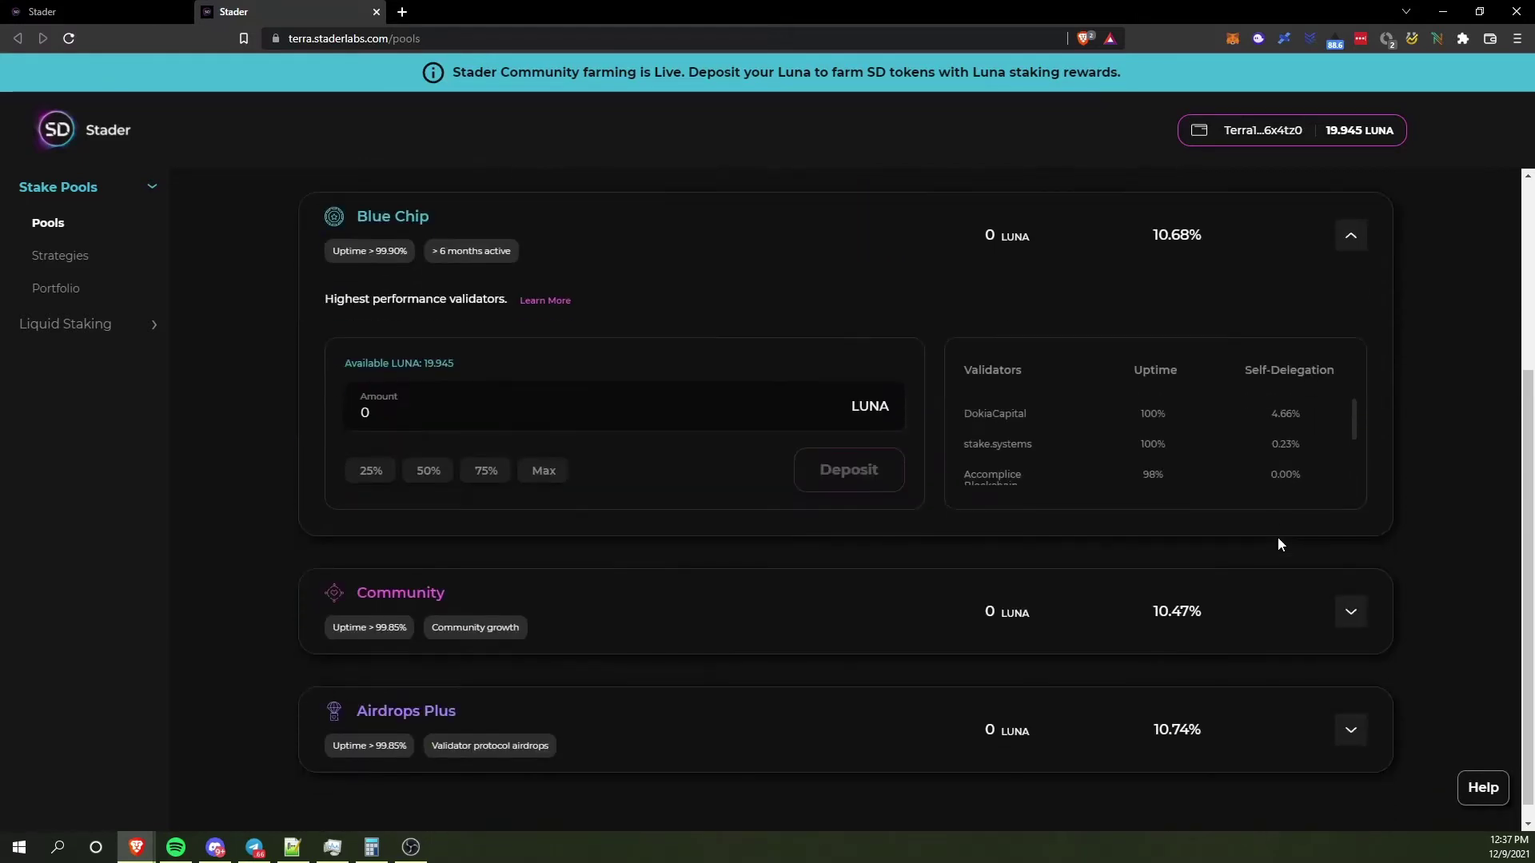
{"action": "left_click", "coordinate": [1354, 616]}
{"action": "left_click", "coordinate": [1352, 710]}
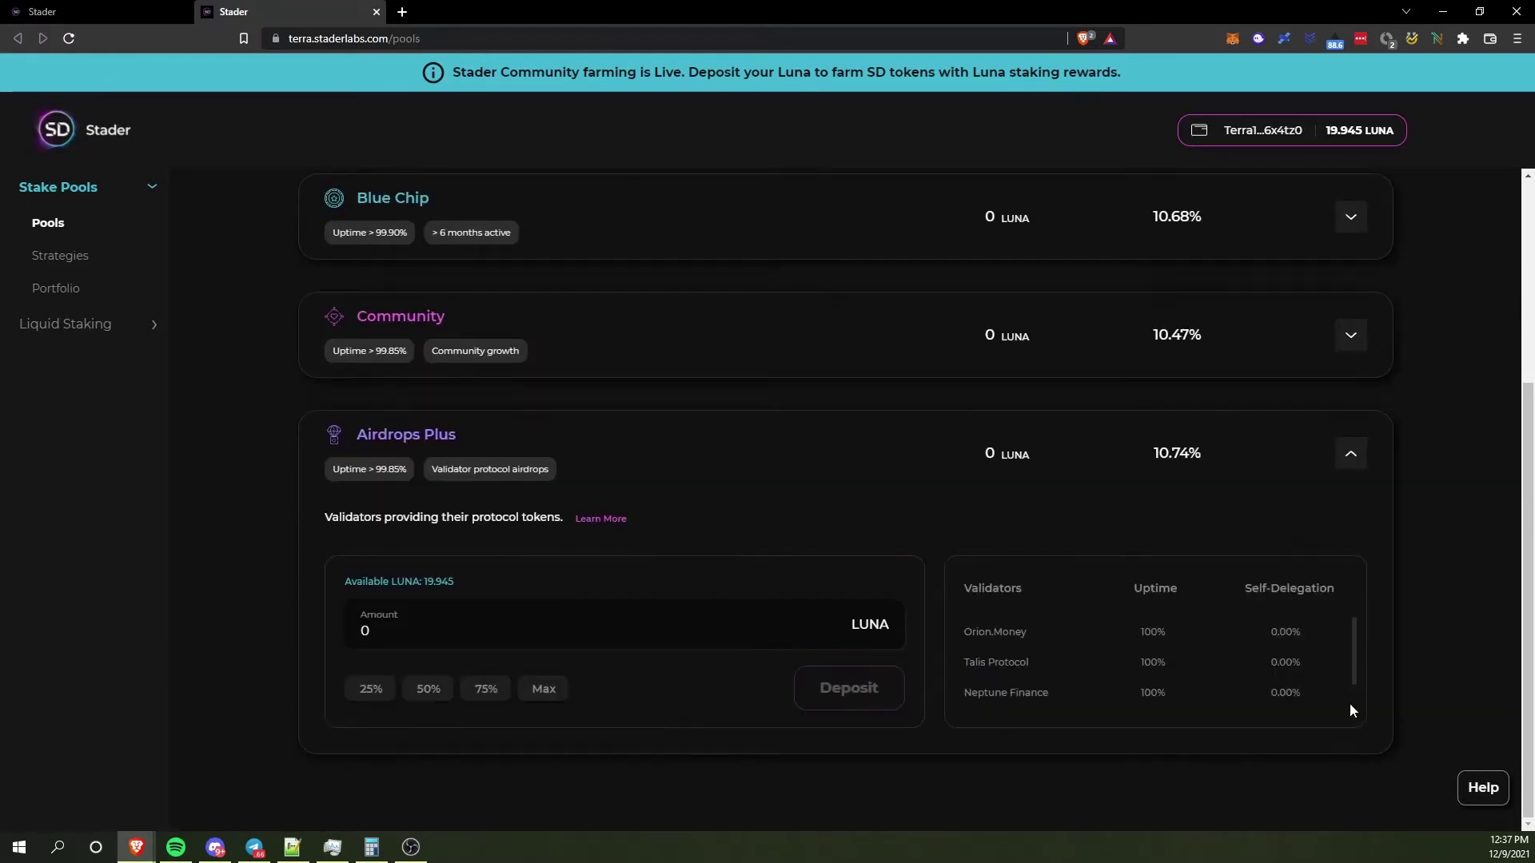
{"action": "scroll", "coordinate": [400, 544], "scroll_direction": "up", "scroll_amount": 4}
Step: Go via Strategies to the Liquid Staking Pools page with the LunaX stake form
{"action": "left_click", "coordinate": [62, 255]}
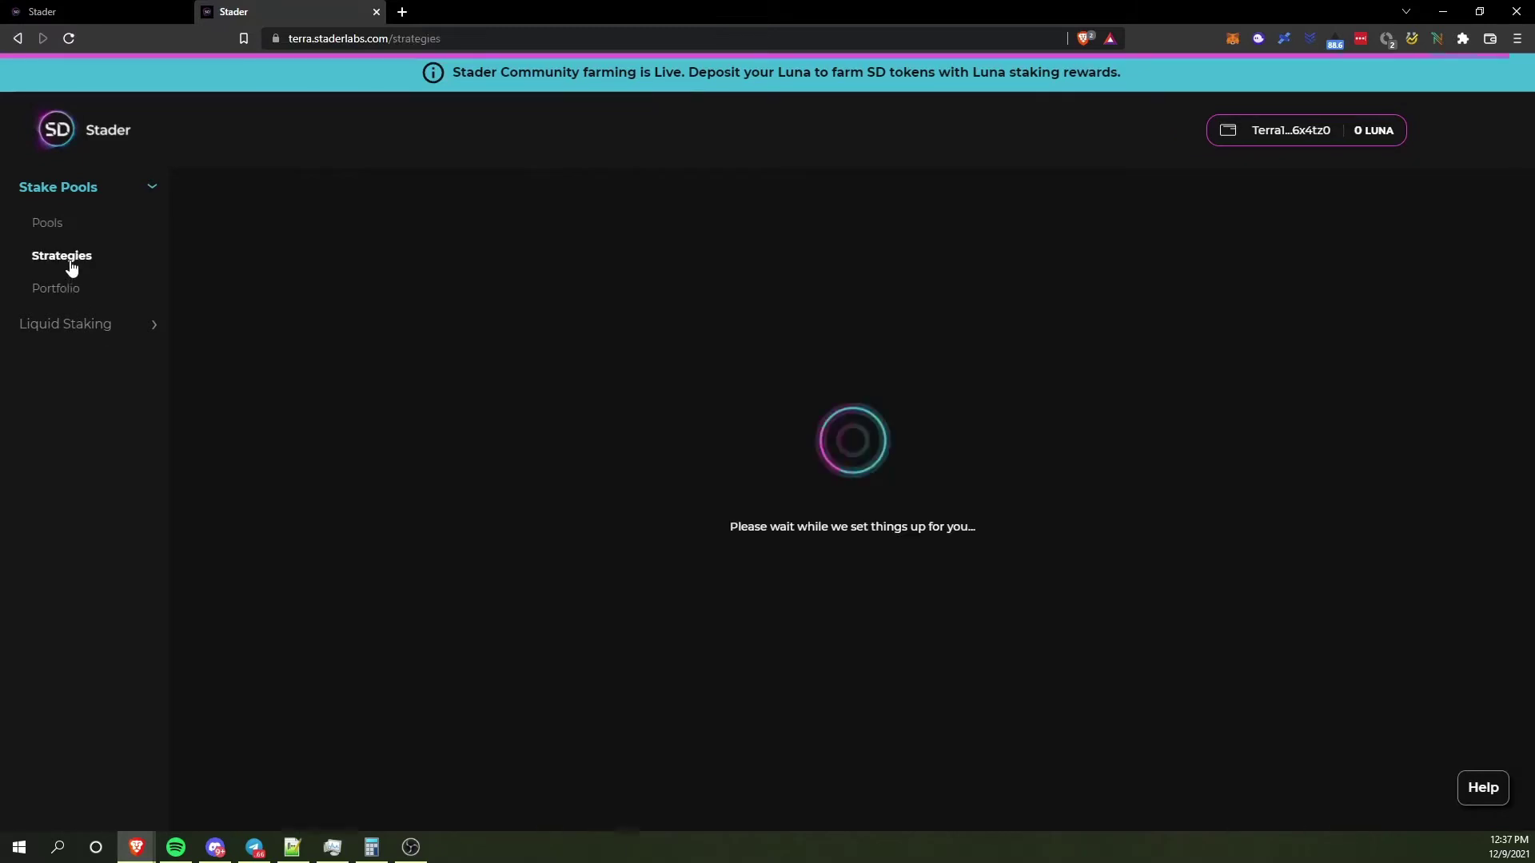
{"action": "left_click", "coordinate": [88, 323]}
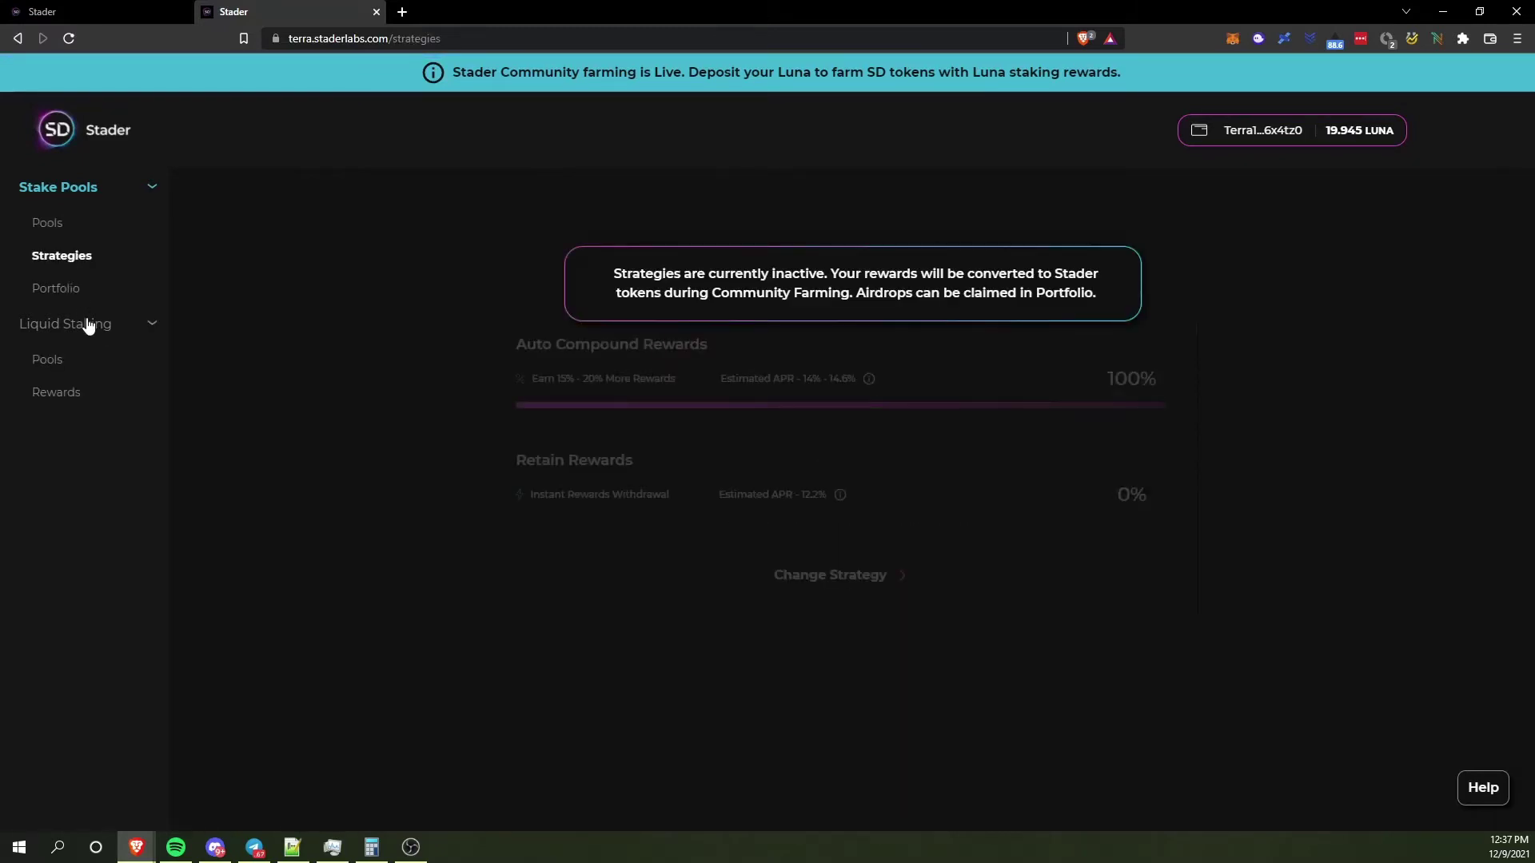
{"action": "left_click", "coordinate": [59, 359]}
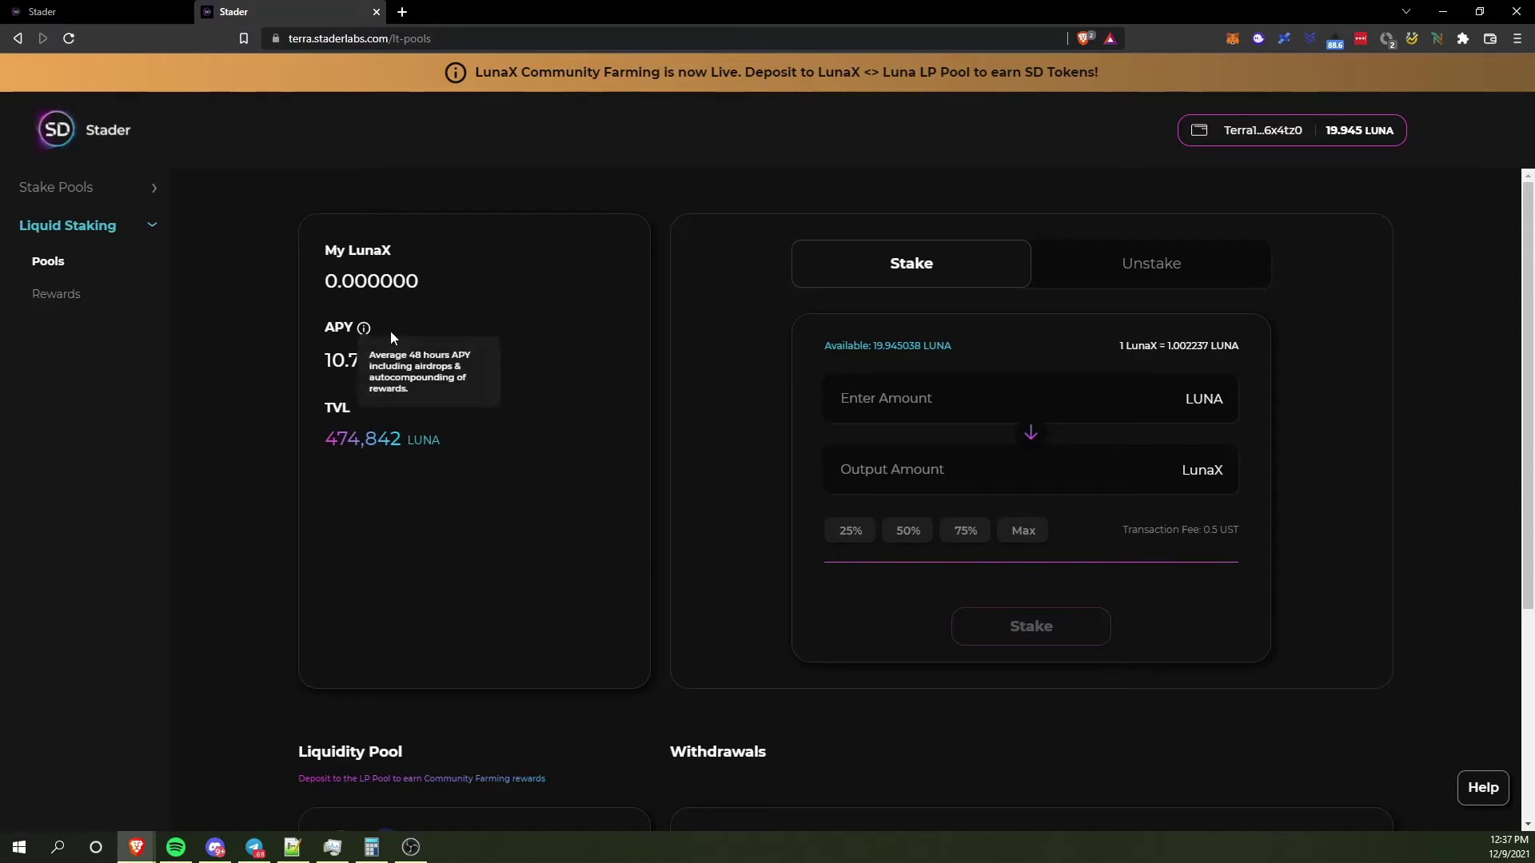
{"action": "mouse_move", "coordinate": [364, 328]}
{"action": "scroll", "coordinate": [878, 503], "scroll_direction": "down", "scroll_amount": 1}
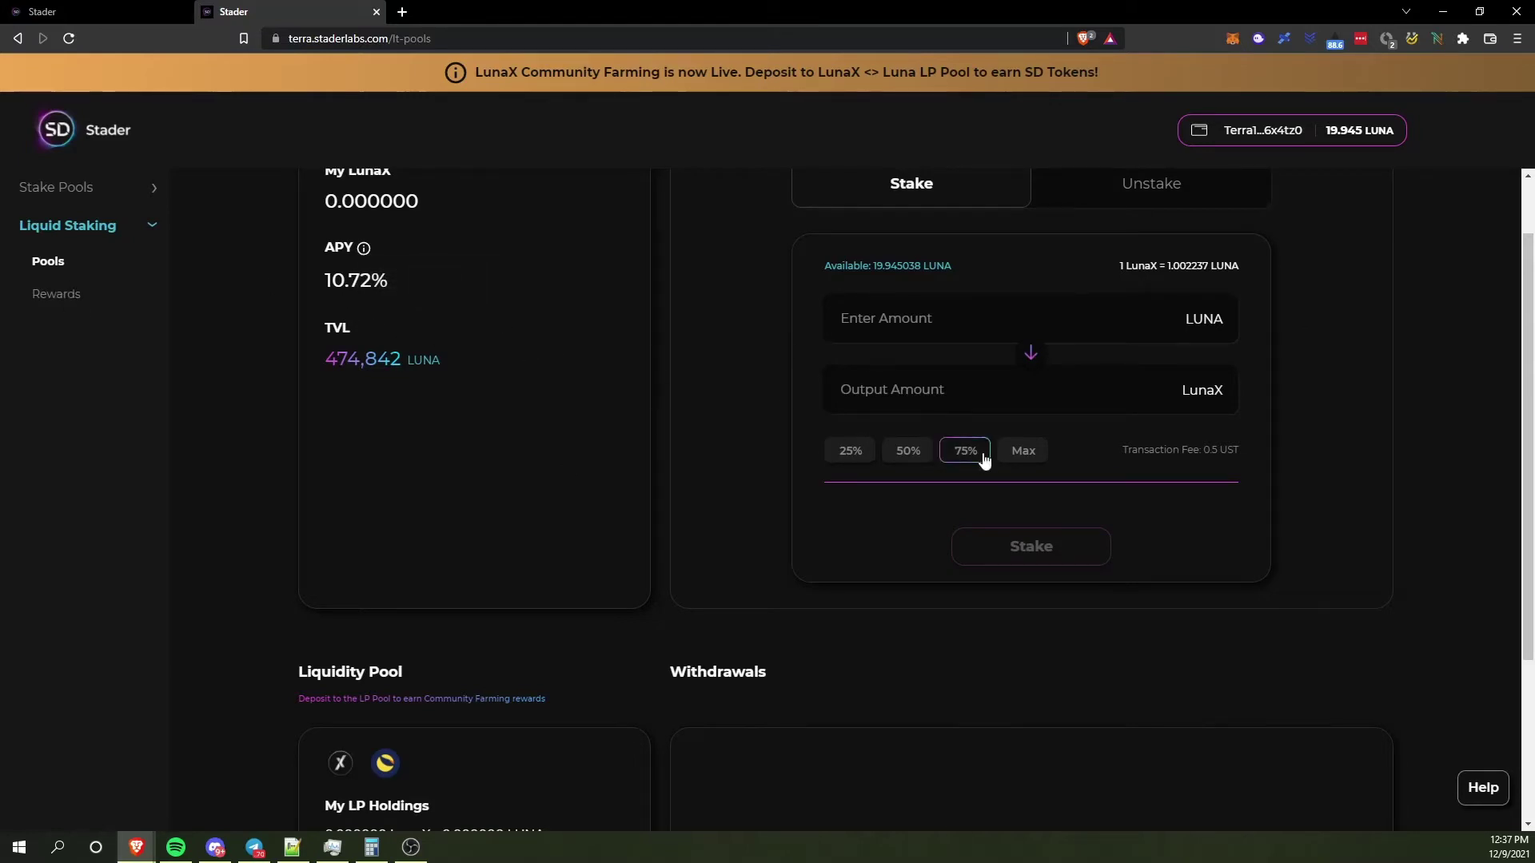
{"action": "scroll", "coordinate": [809, 416], "scroll_direction": "up", "scroll_amount": 1}
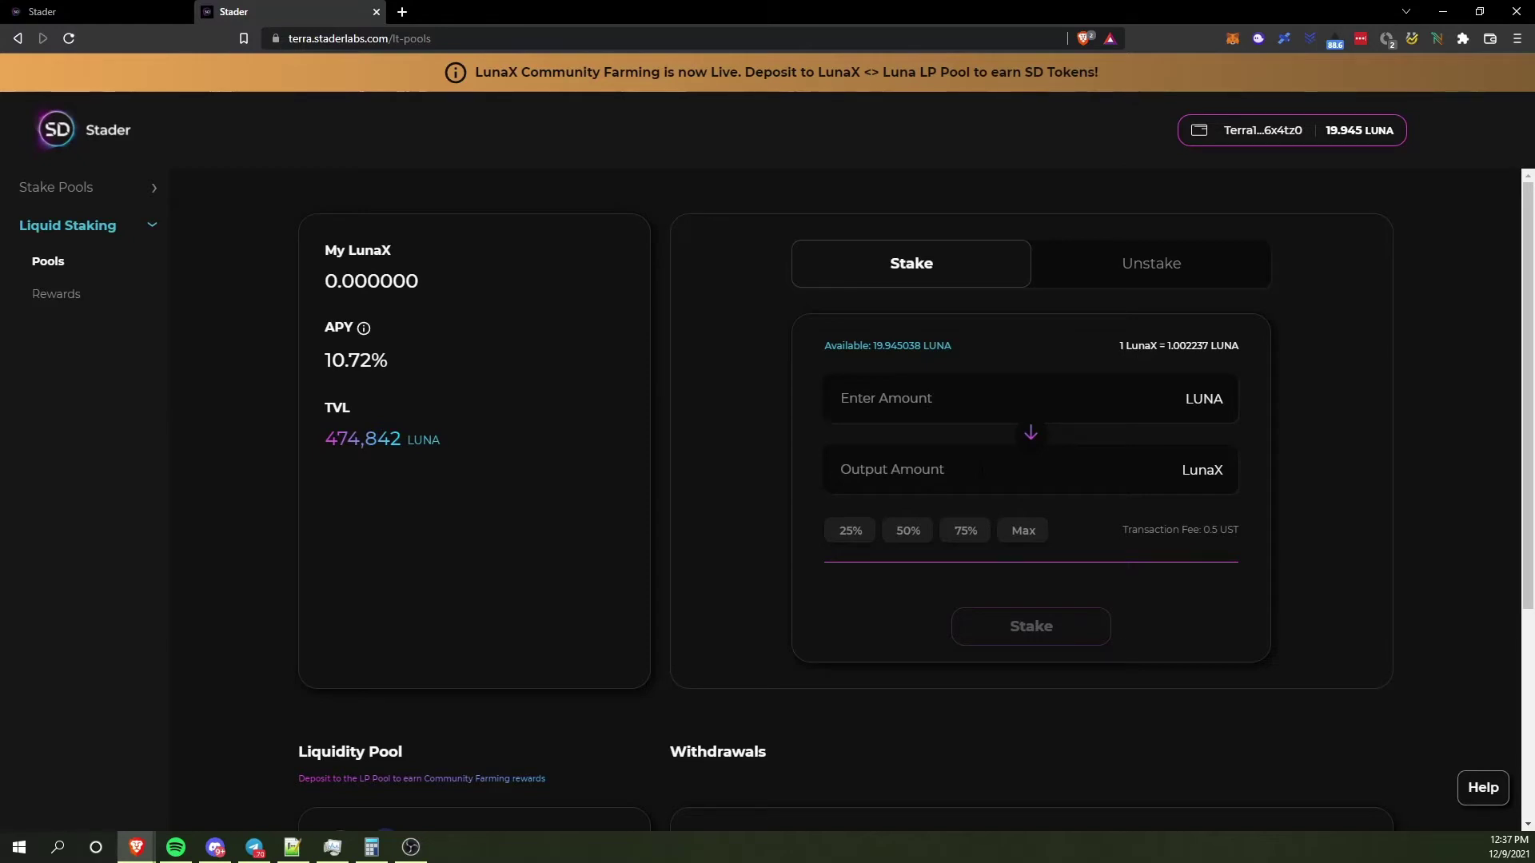
{"action": "scroll", "coordinate": [519, 450], "scroll_direction": "down", "scroll_amount": 4}
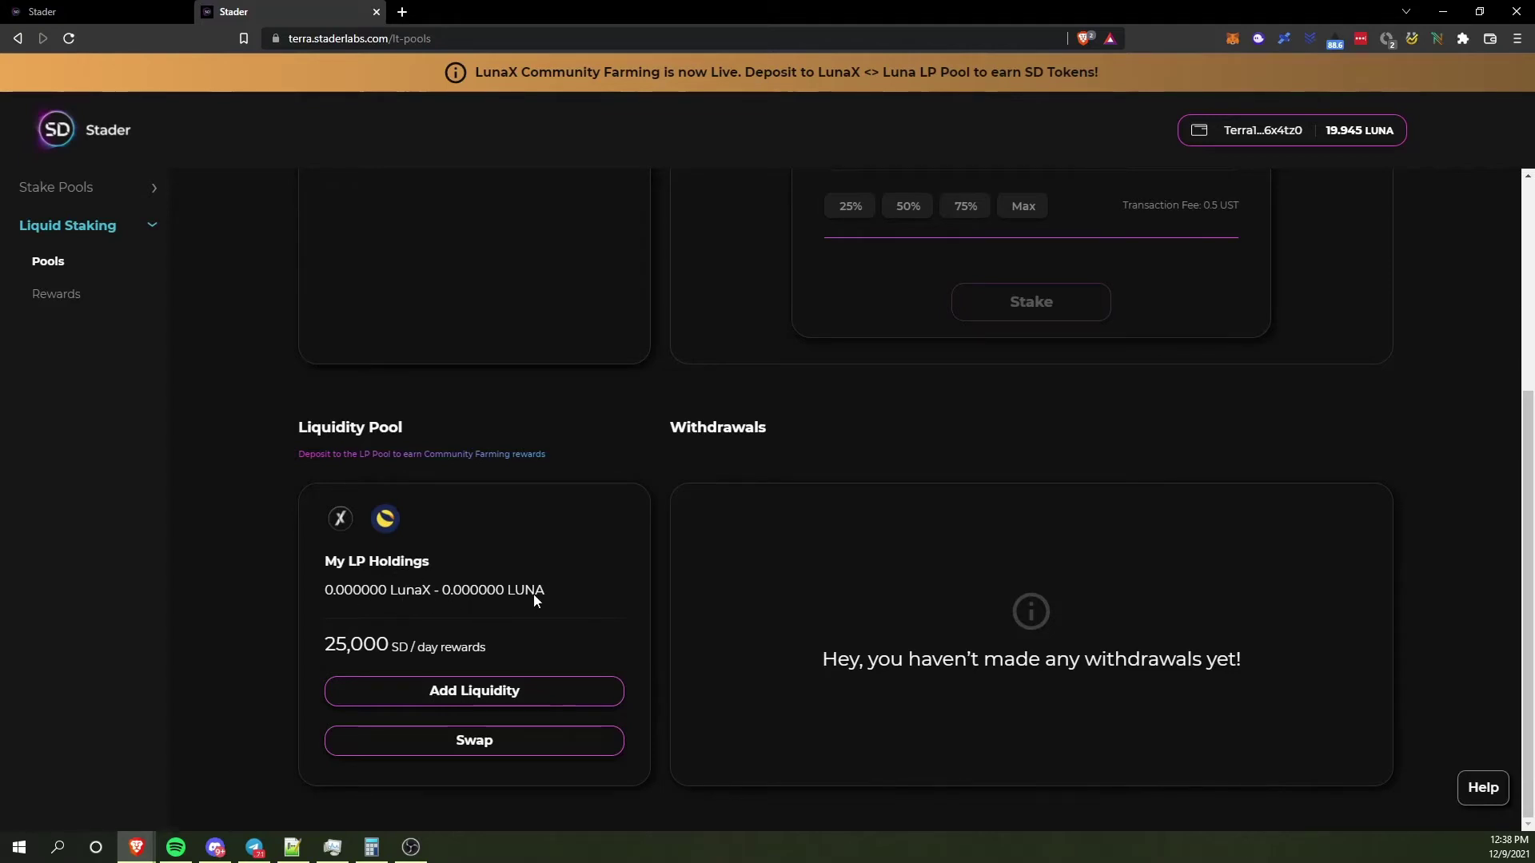
{"action": "scroll", "coordinate": [575, 612], "scroll_direction": "up", "scroll_amount": 4}
Step: Enter 9 LUNA in the LunaX stake form and submit the stake
{"action": "left_click", "coordinate": [919, 398]}
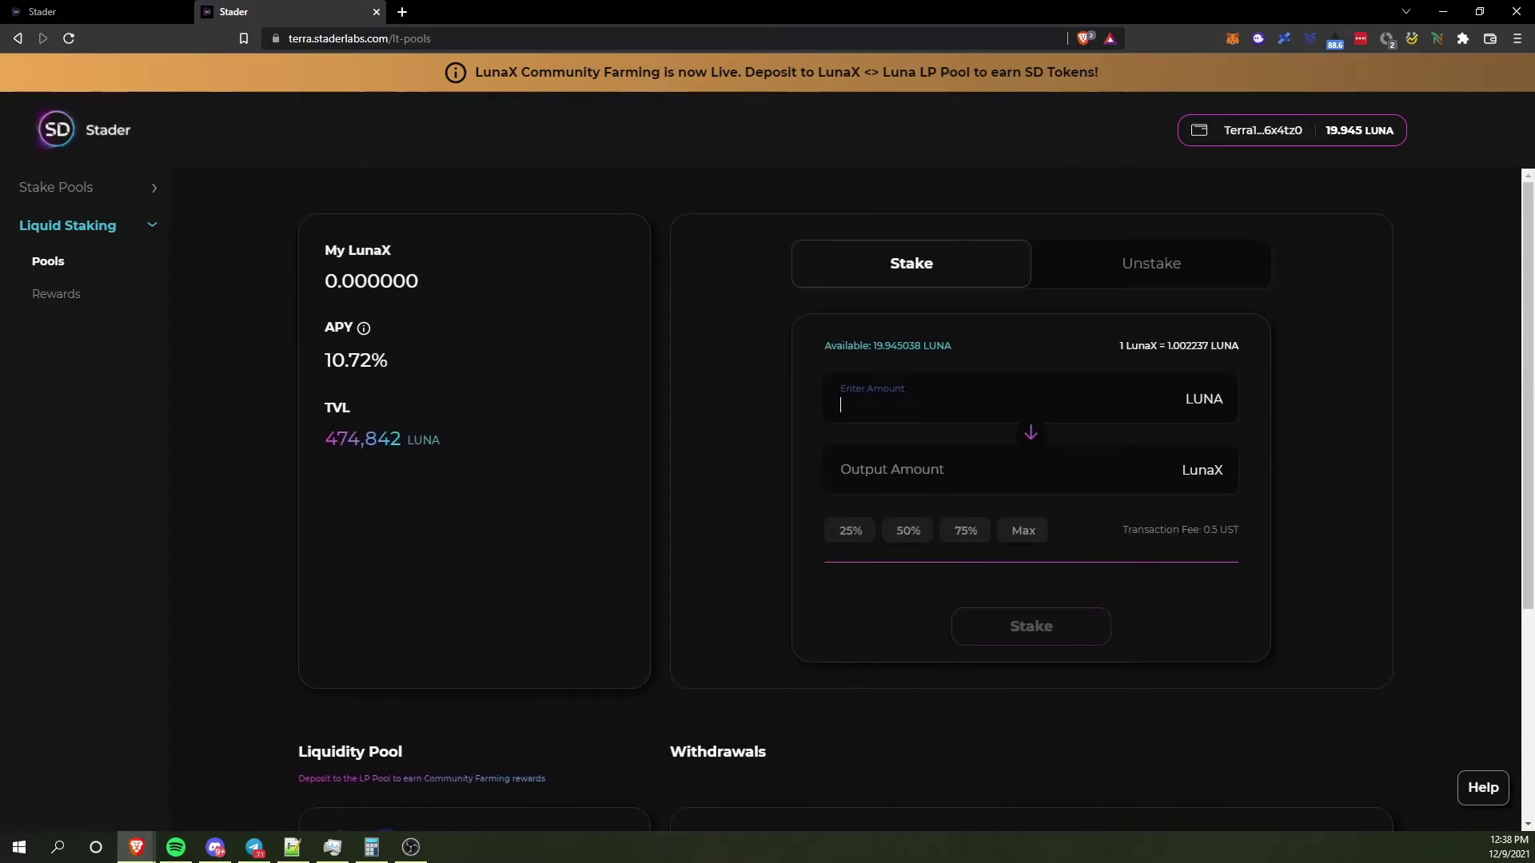
{"action": "type", "text": "9"}
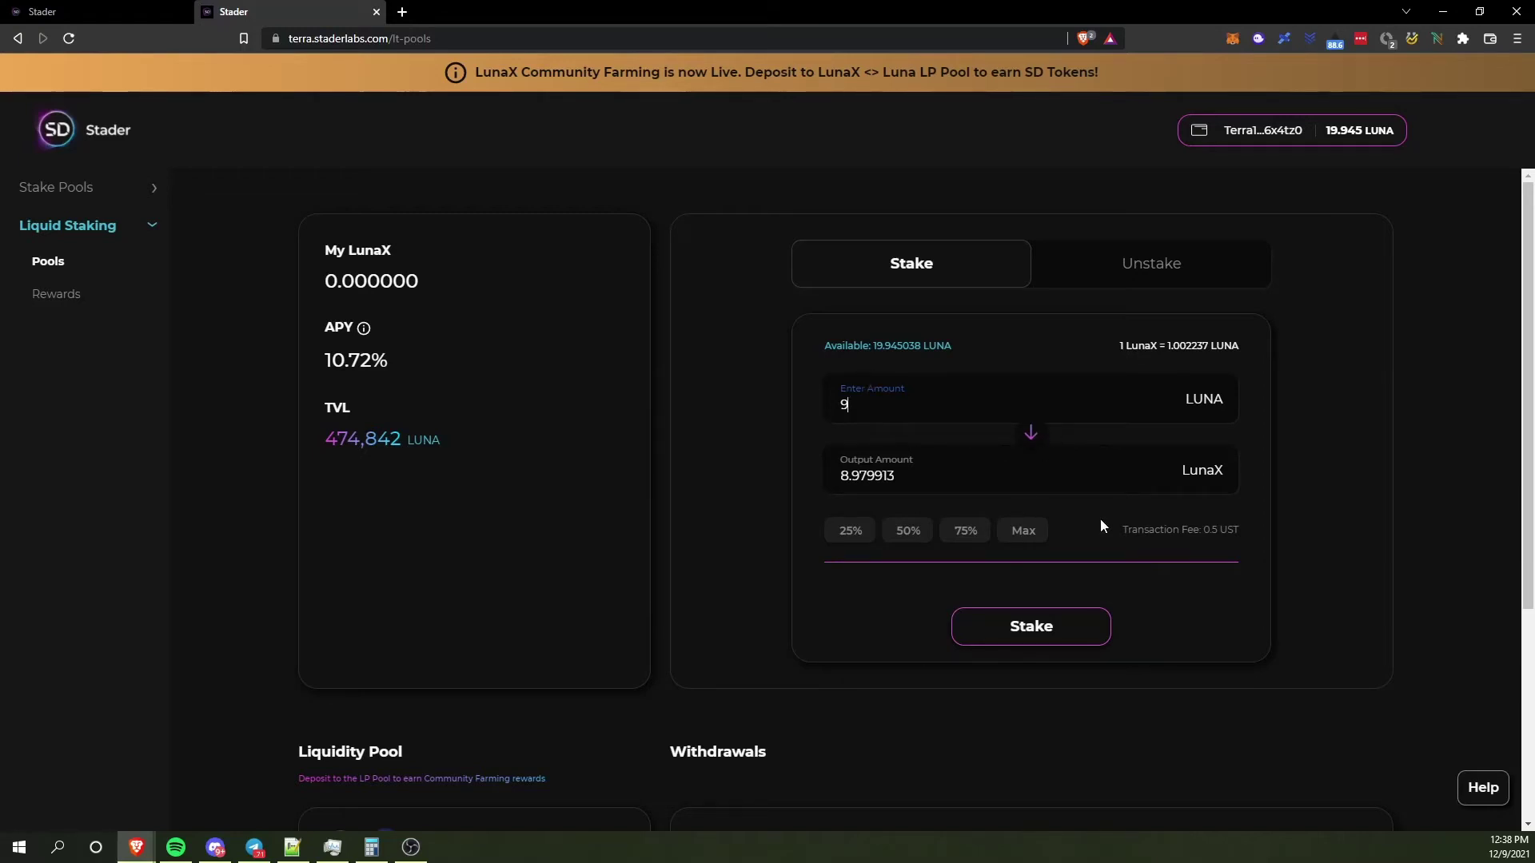
{"action": "left_click", "coordinate": [1025, 628]}
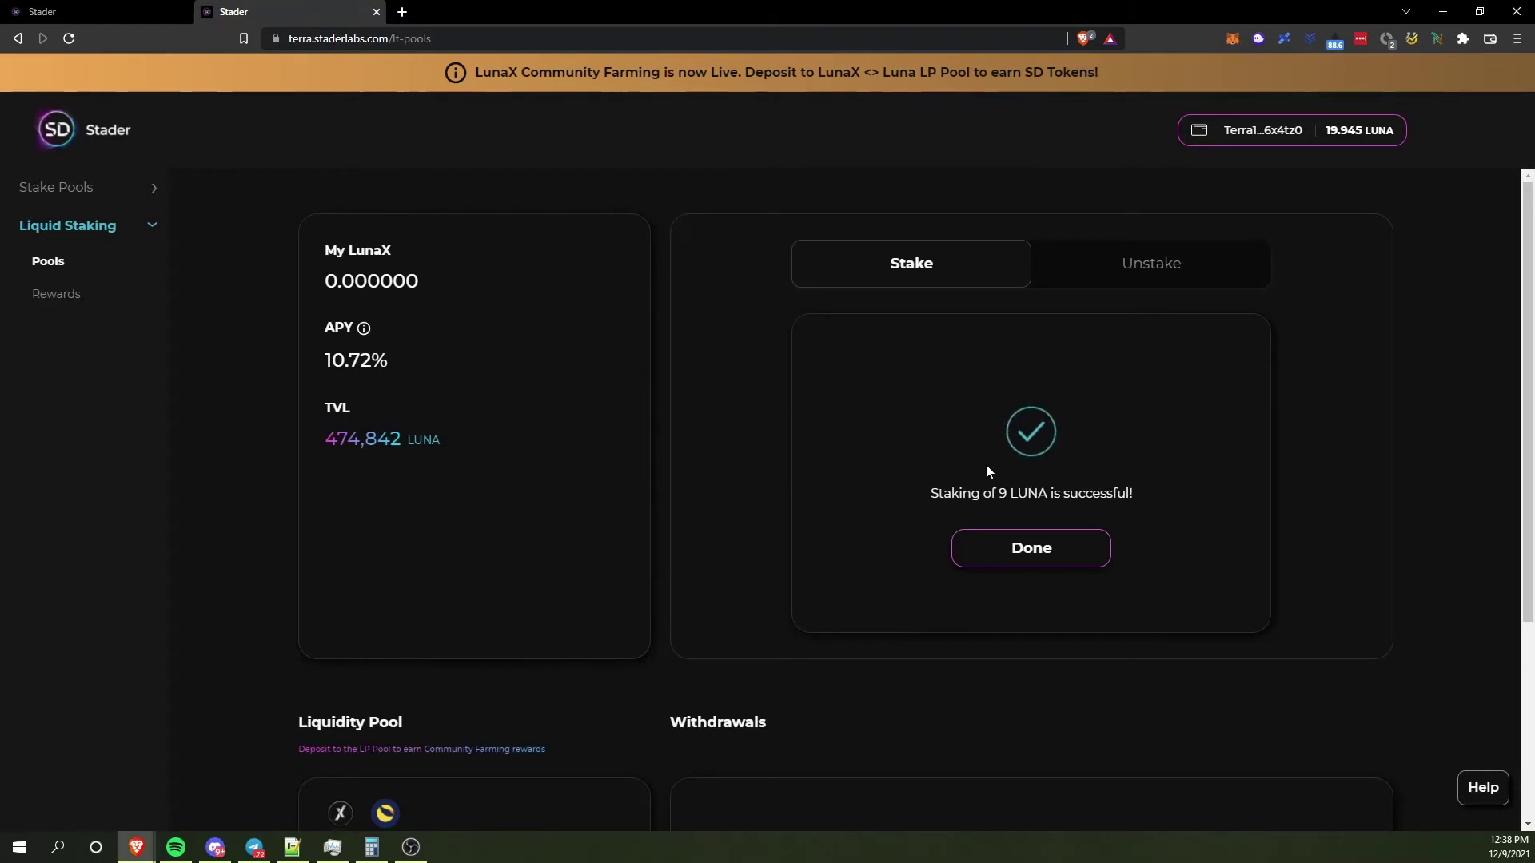
{"action": "scroll", "coordinate": [665, 574], "scroll_direction": "down", "scroll_amount": 3}
{"action": "scroll", "coordinate": [500, 631], "scroll_direction": "down", "scroll_amount": 1}
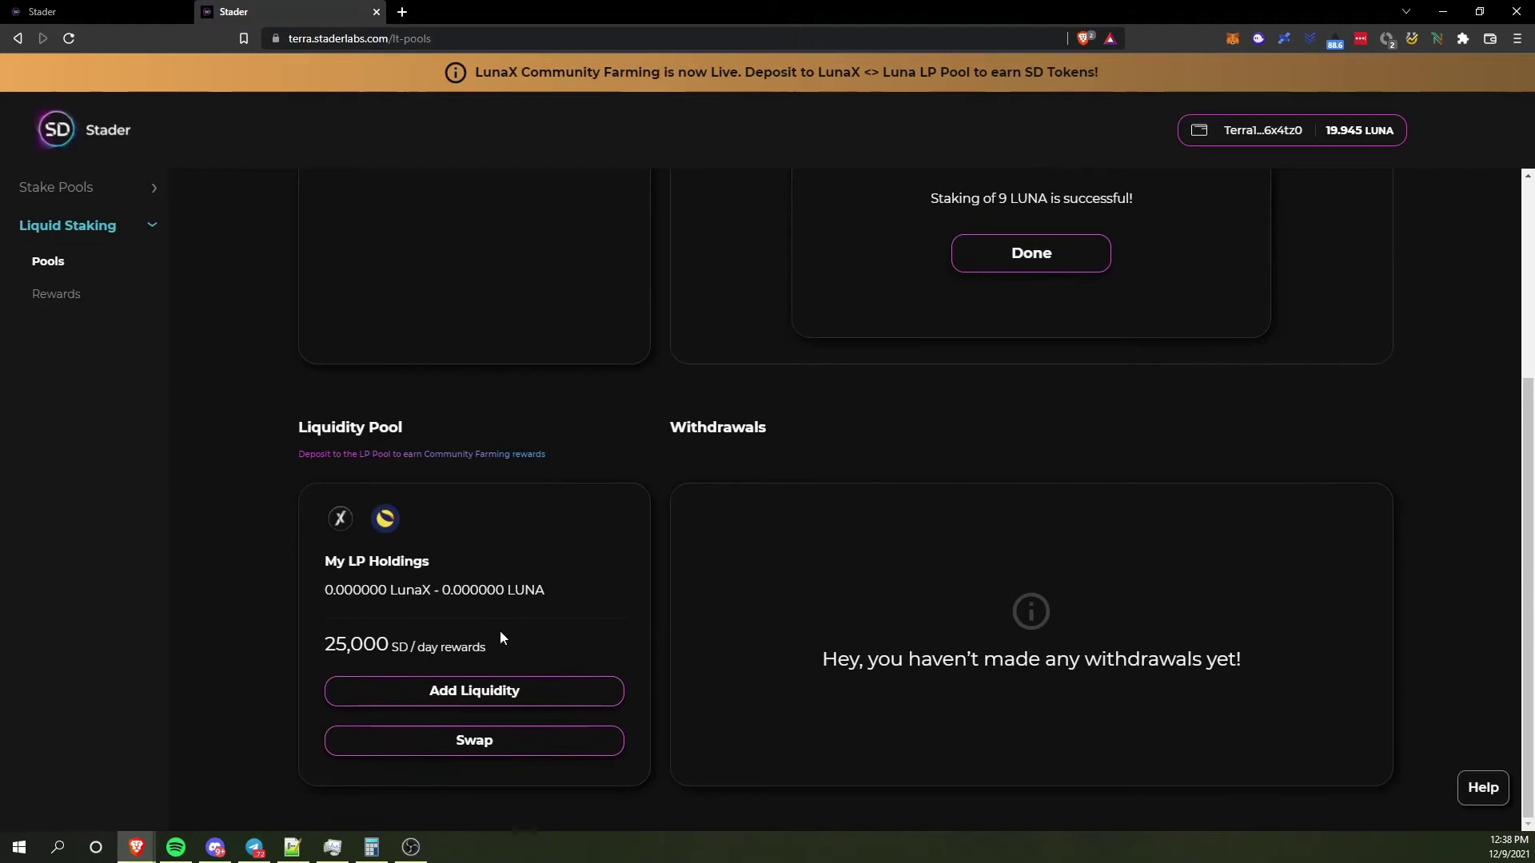
{"action": "scroll", "coordinate": [617, 503], "scroll_direction": "up", "scroll_amount": 2}
Step: Dismiss the staking success message and use Add Liquidity on the LunaX–Luna pool card
{"action": "left_click", "coordinate": [1038, 412]}
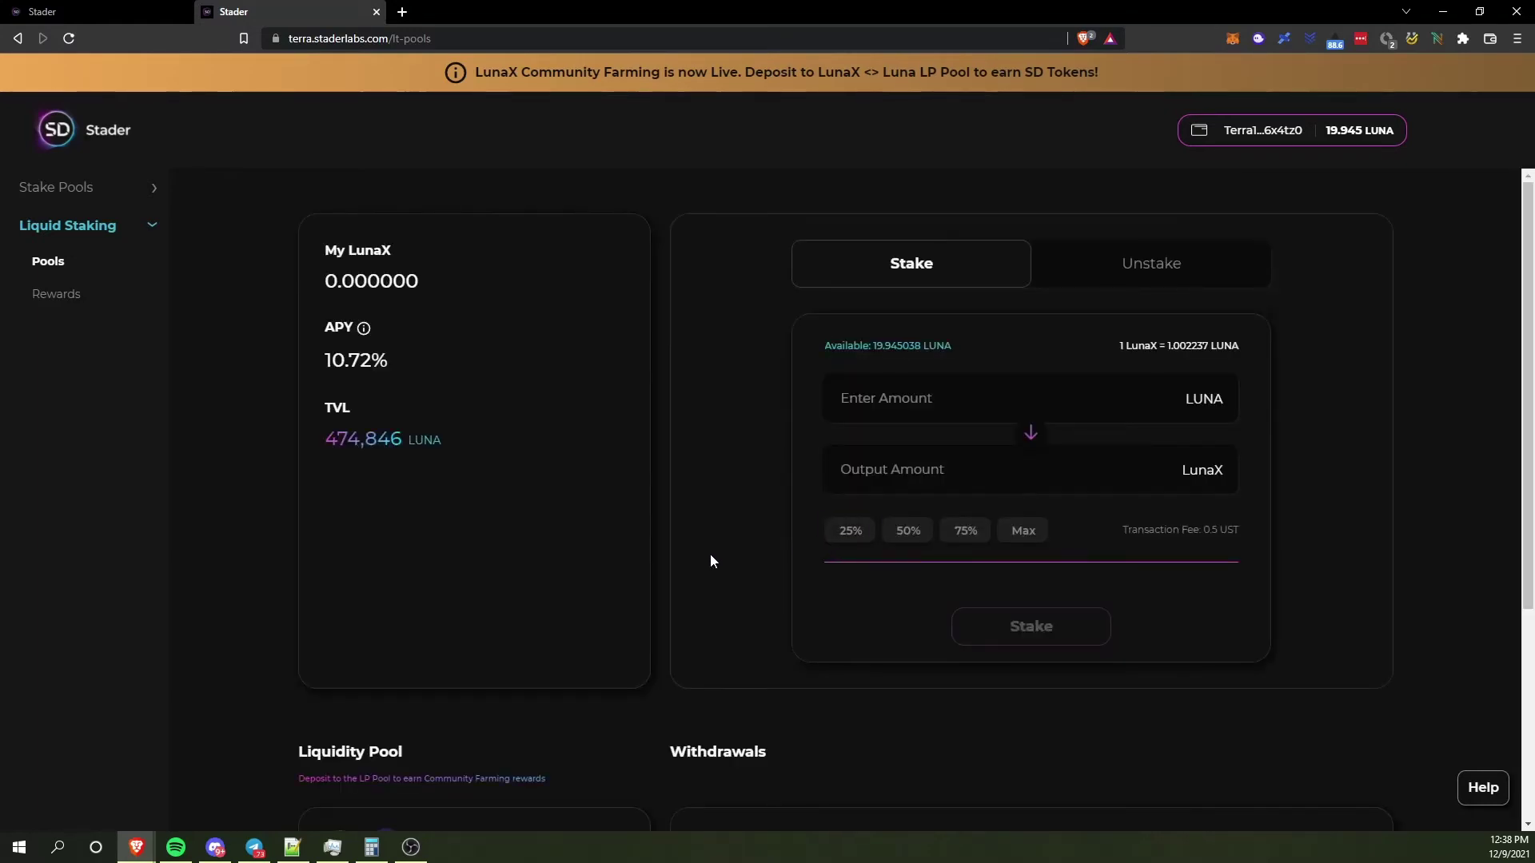
{"action": "scroll", "coordinate": [654, 542], "scroll_direction": "down", "scroll_amount": 4}
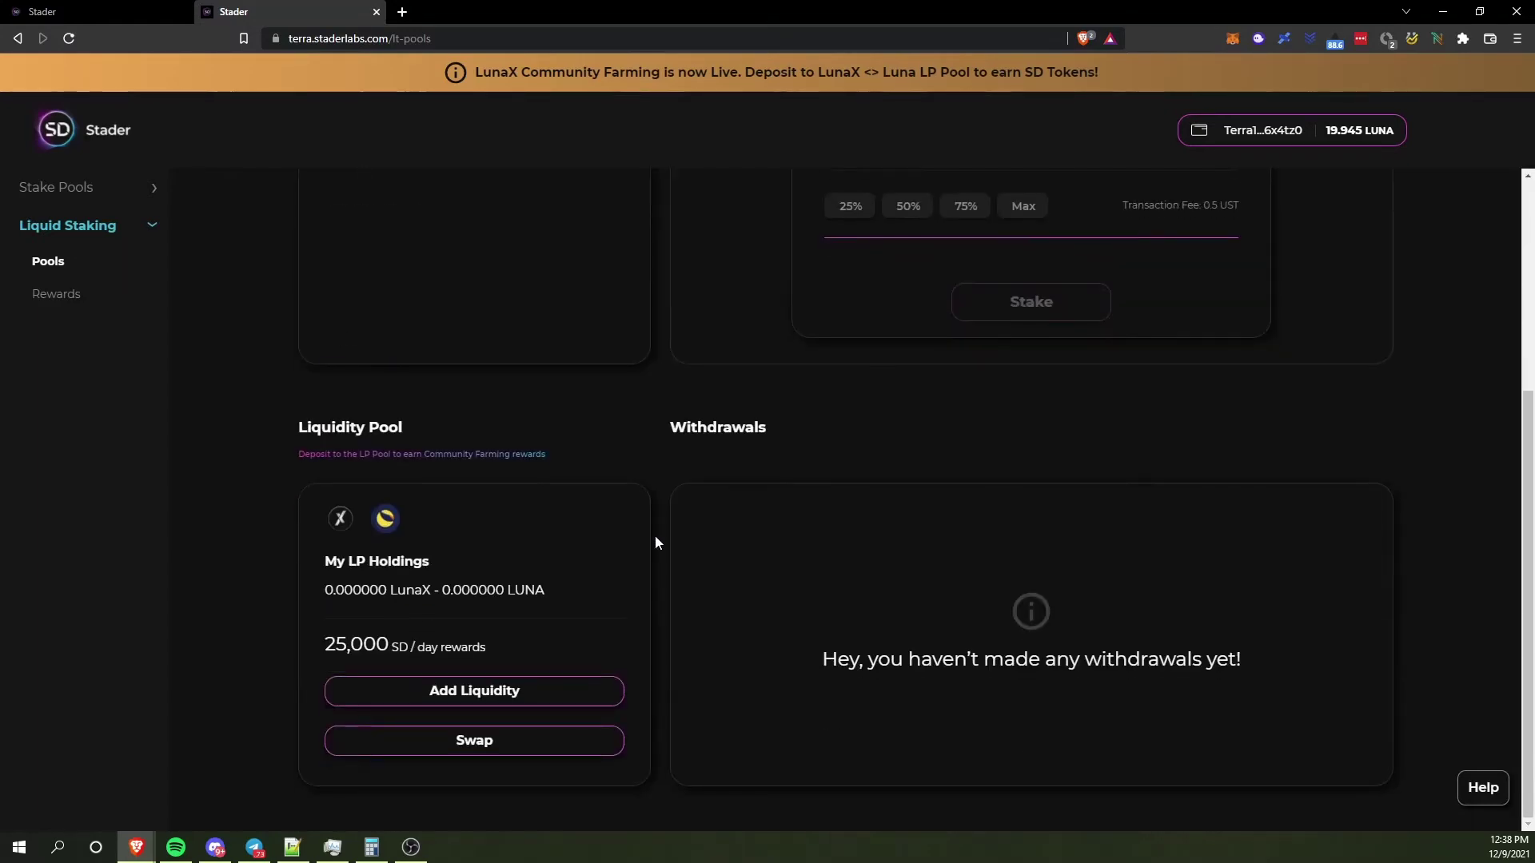
{"action": "left_click", "coordinate": [491, 691]}
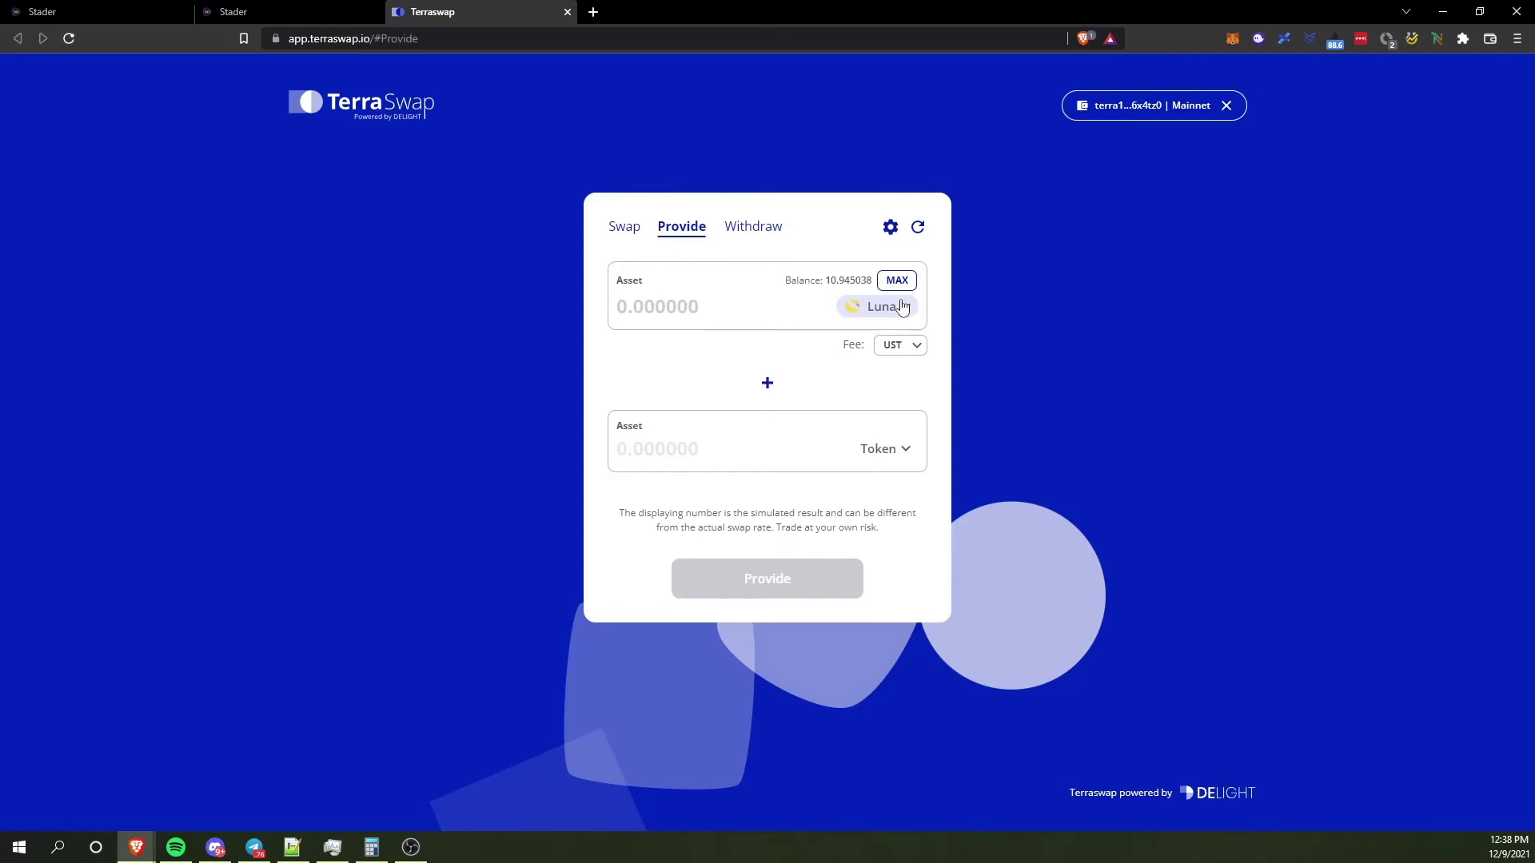
Step: Choose LunaX as the first asset and Luna as the second in TerraSwap's provide form
{"action": "left_click", "coordinate": [894, 306]}
{"action": "left_click", "coordinate": [902, 370]}
{"action": "left_click", "coordinate": [908, 450]}
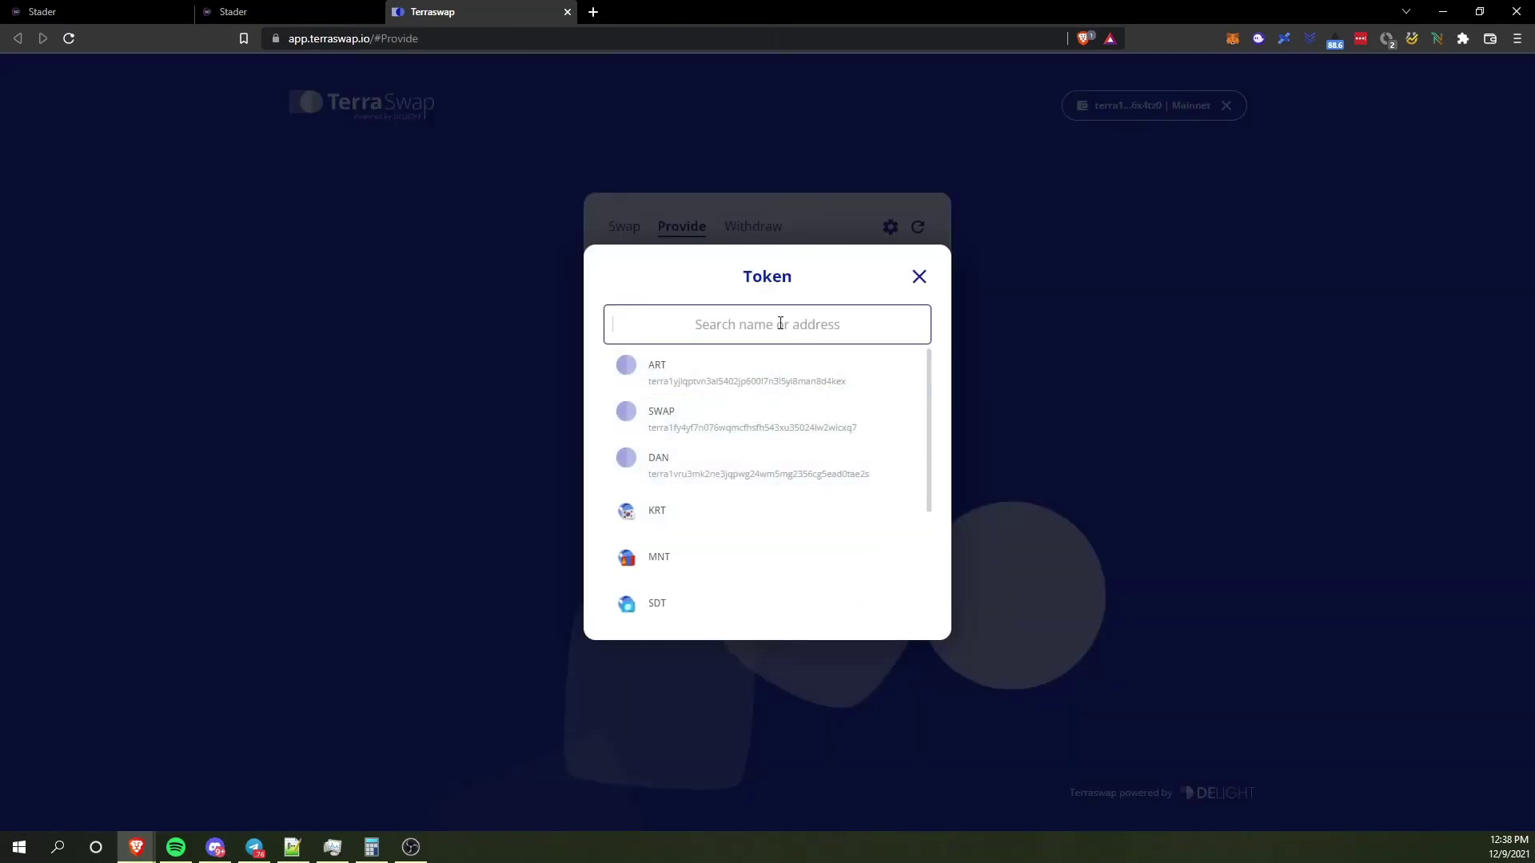
{"action": "left_click", "coordinate": [918, 277]}
{"action": "left_click", "coordinate": [908, 309]}
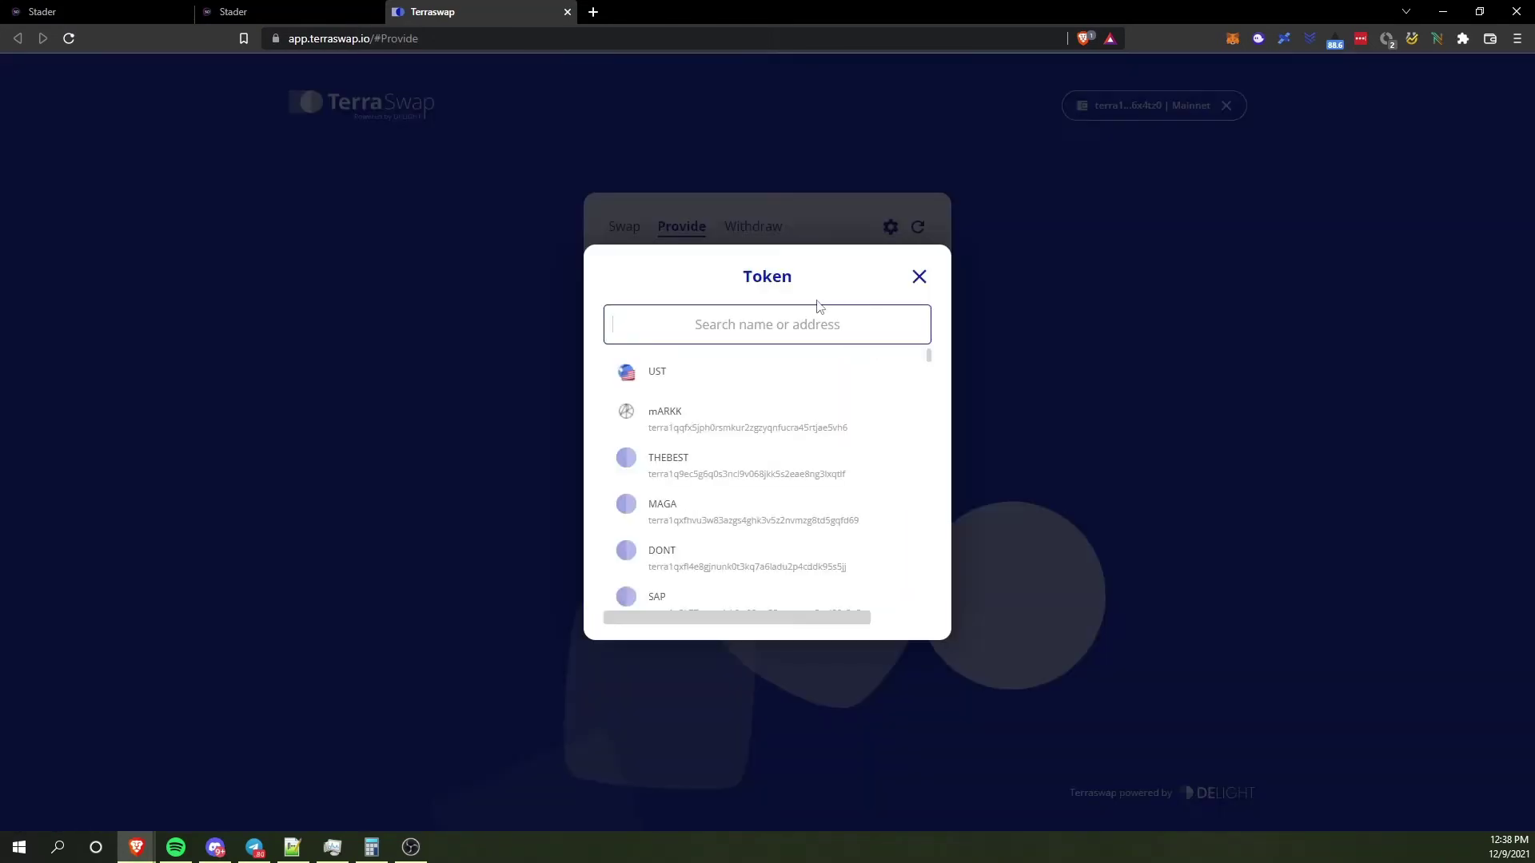
{"action": "type", "text": "luna"}
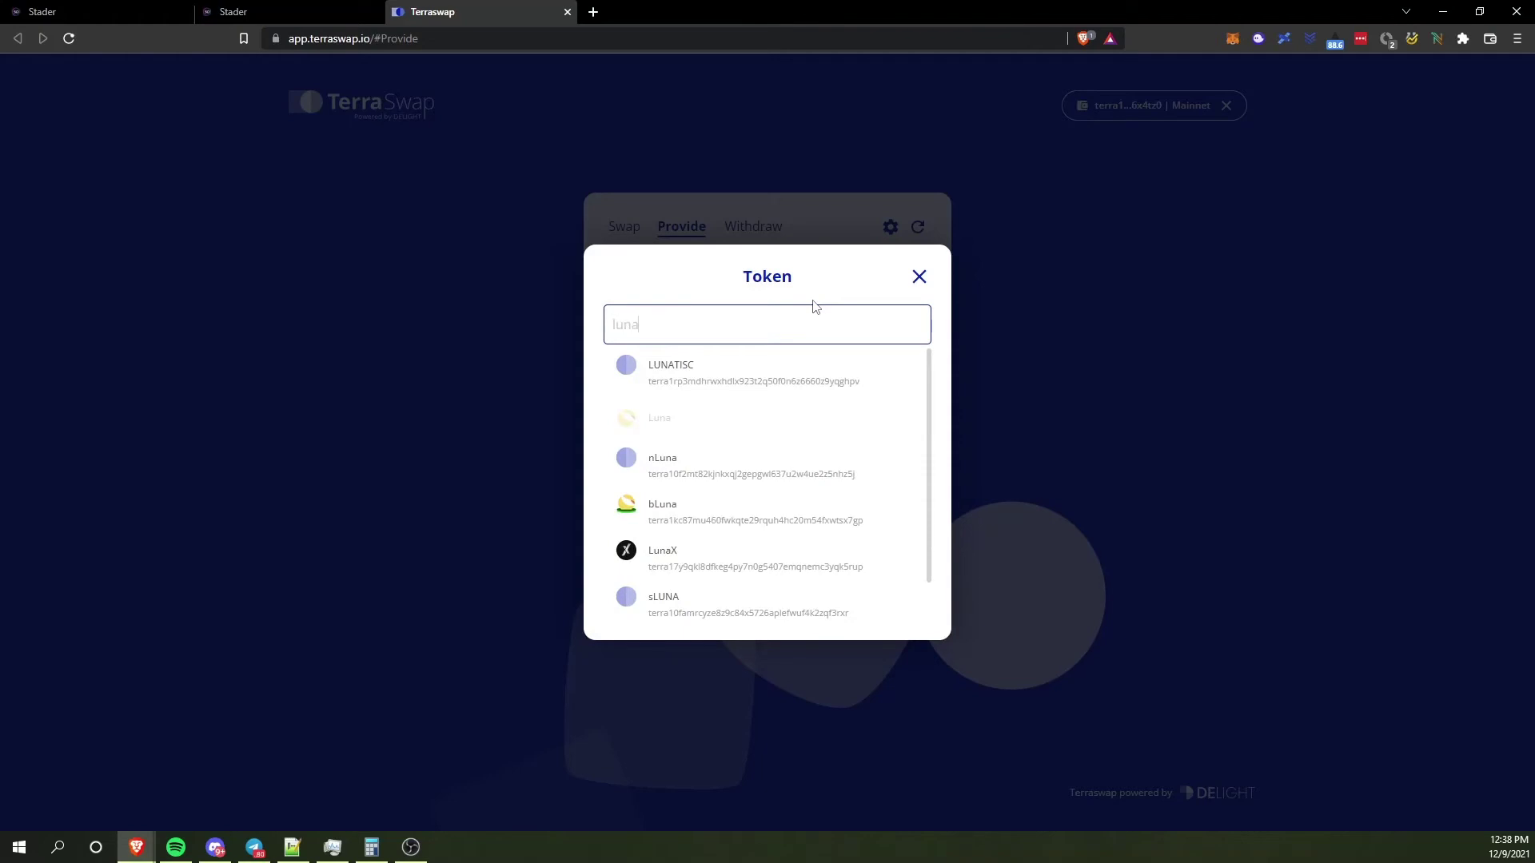
{"action": "left_click", "coordinate": [719, 559]}
{"action": "left_click", "coordinate": [907, 449]}
{"action": "left_click", "coordinate": [767, 376]}
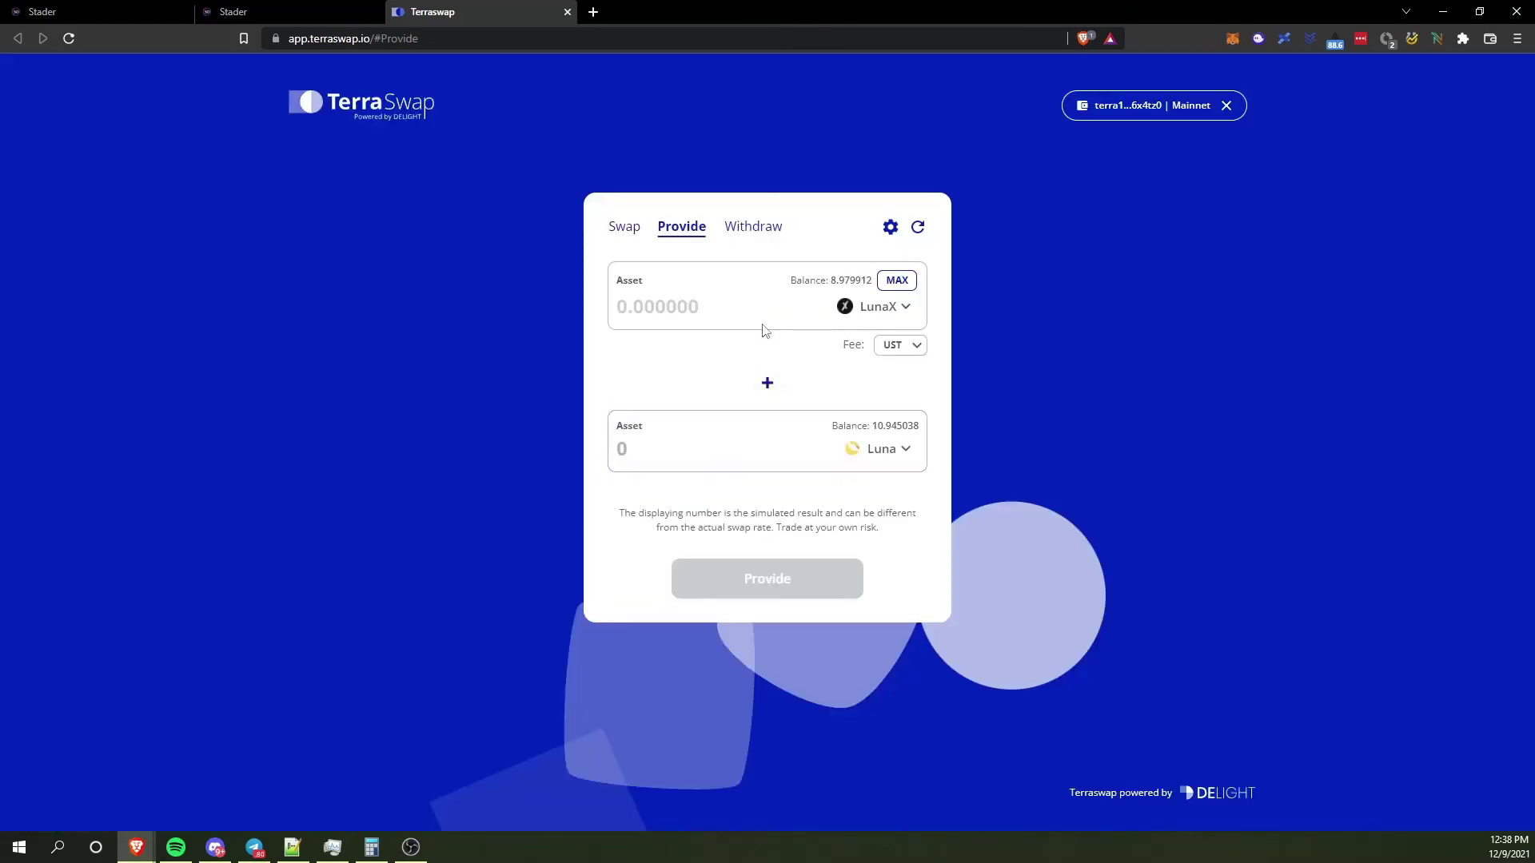
Step: Provide the full 8.979912 LunaX balance with 9.008034 Luna to the pool
{"action": "left_click", "coordinate": [907, 285]}
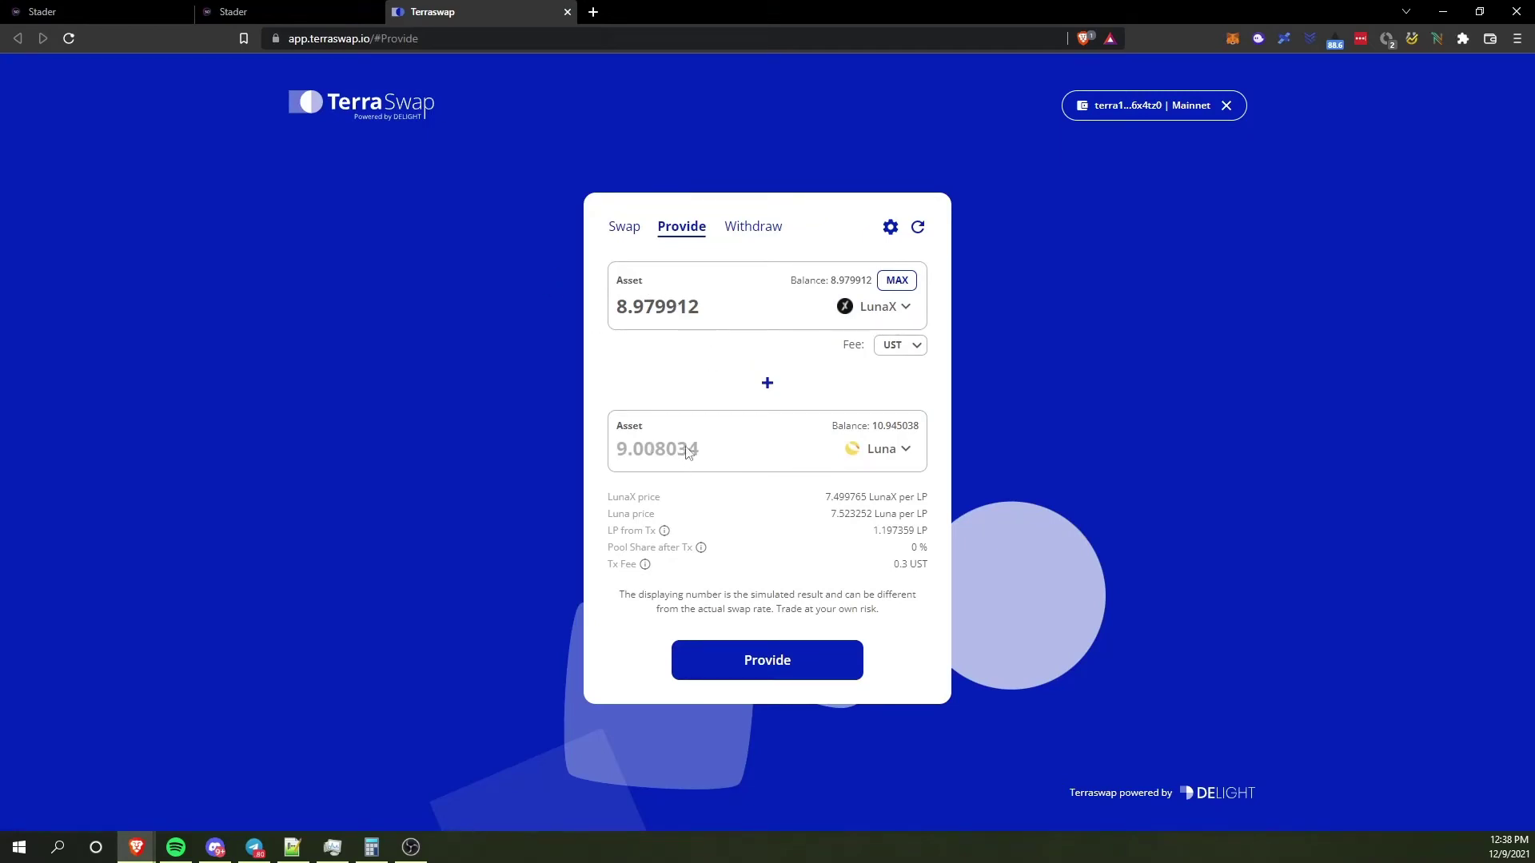
{"action": "left_click", "coordinate": [802, 660]}
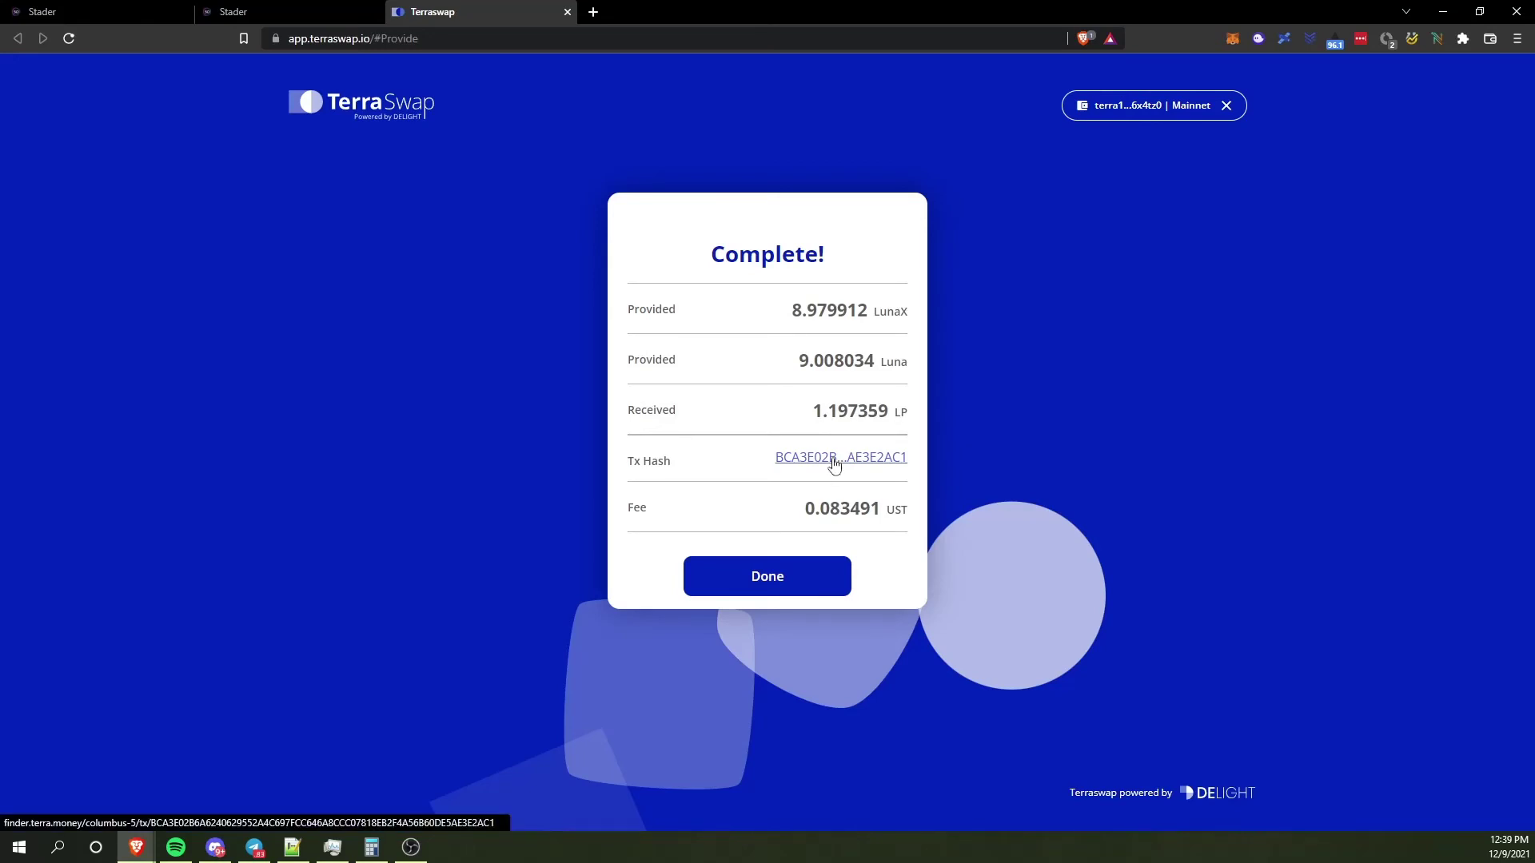
Step: Reload Stader's pools page and check LP holdings of 8.979944 LunaX and 9.008001 LUNA
{"action": "left_click", "coordinate": [323, 7]}
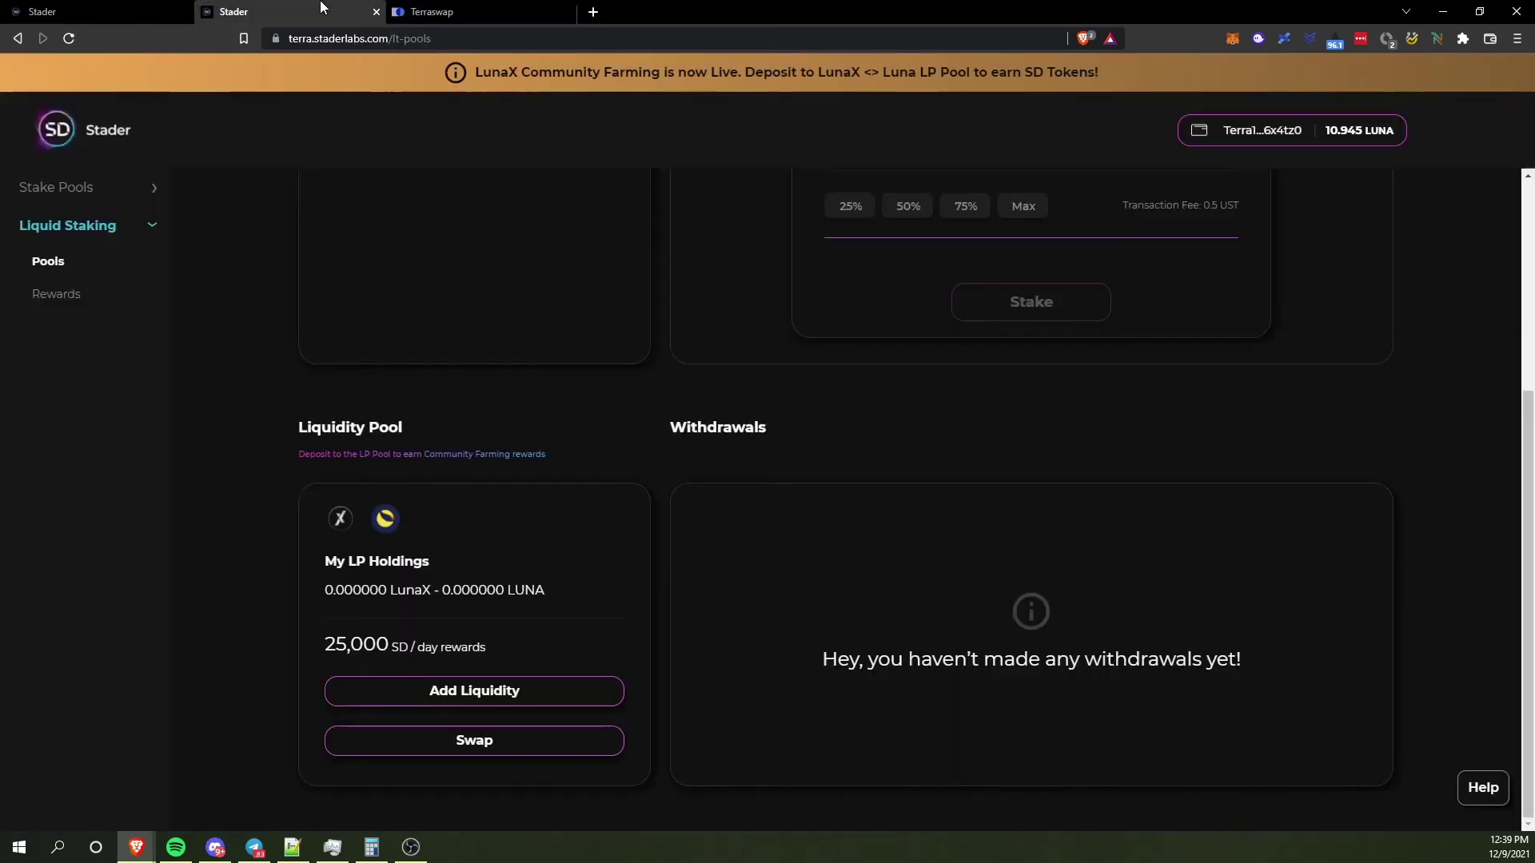
{"action": "scroll", "coordinate": [699, 400], "scroll_direction": "up", "scroll_amount": 1}
{"action": "scroll", "coordinate": [712, 511], "scroll_direction": "down", "scroll_amount": 1}
{"action": "left_click", "coordinate": [71, 39]}
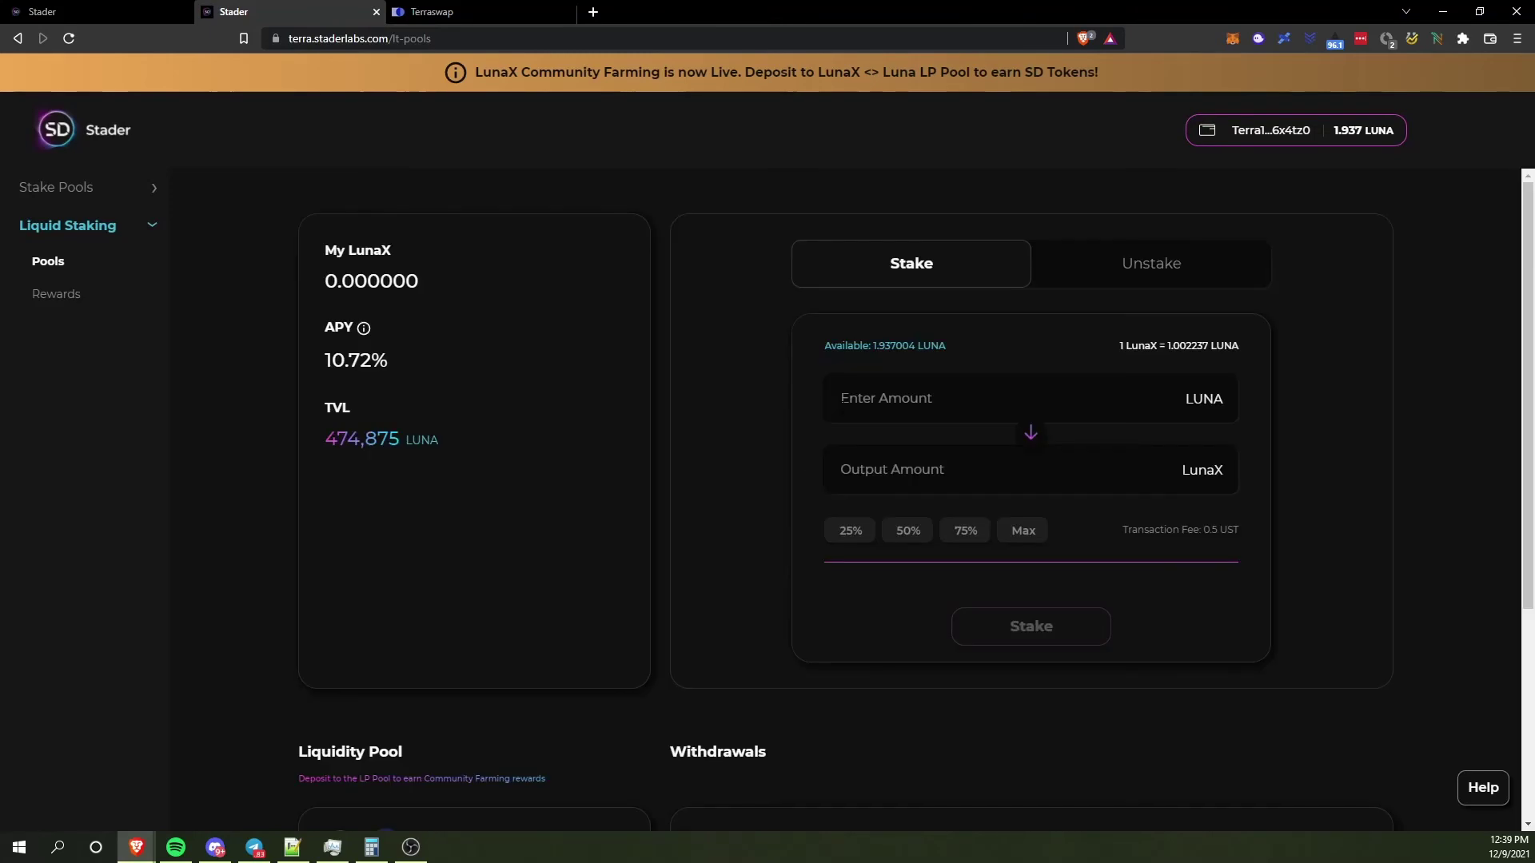
{"action": "scroll", "coordinate": [688, 416], "scroll_direction": "down", "scroll_amount": 4}
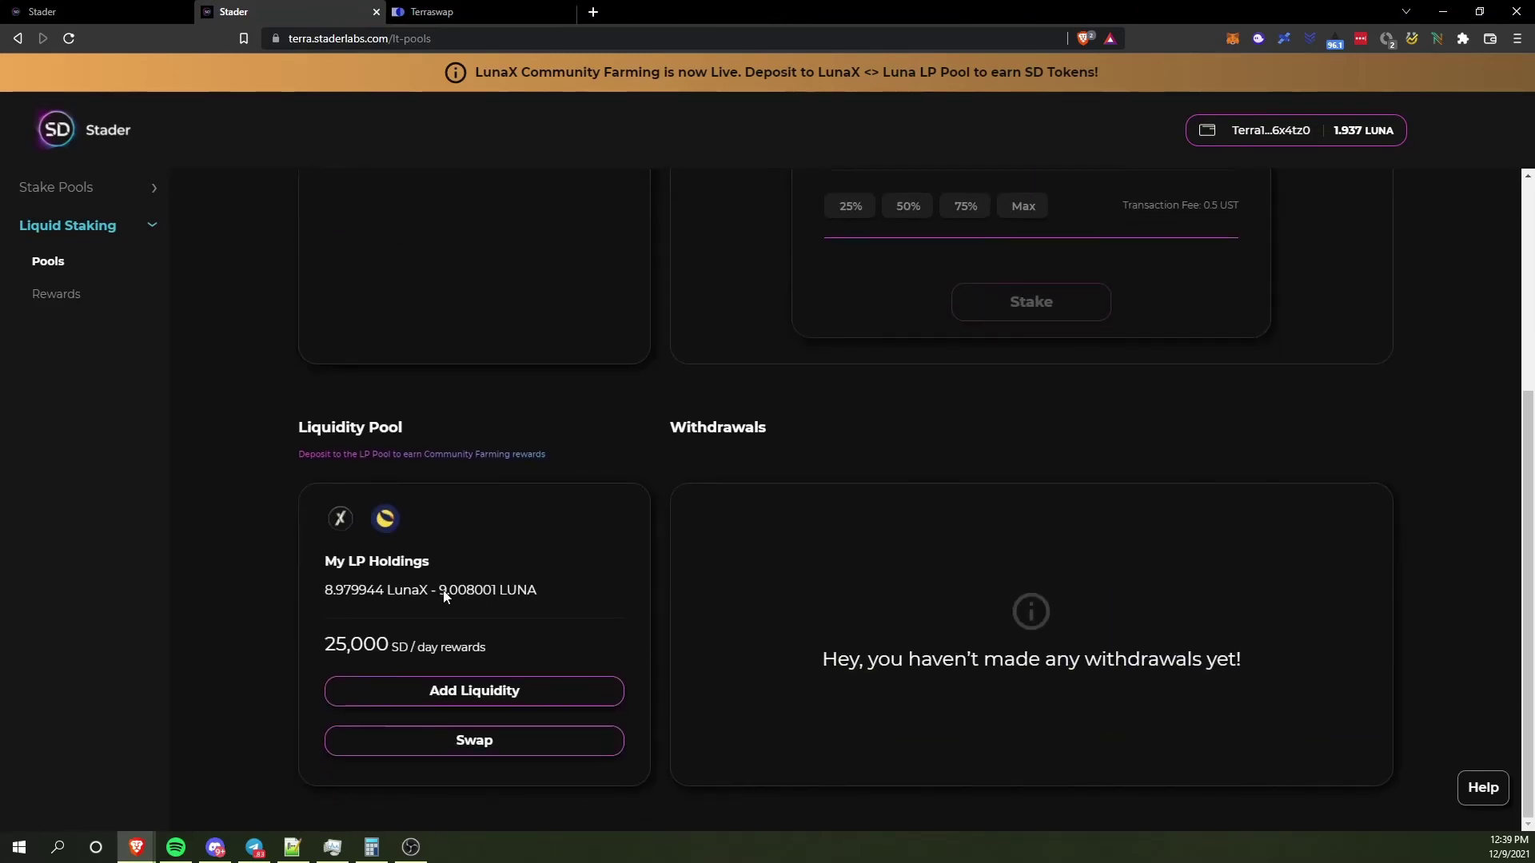
{"action": "left_click_drag", "start_coordinate": [325, 590], "coordinate": [536, 598]}
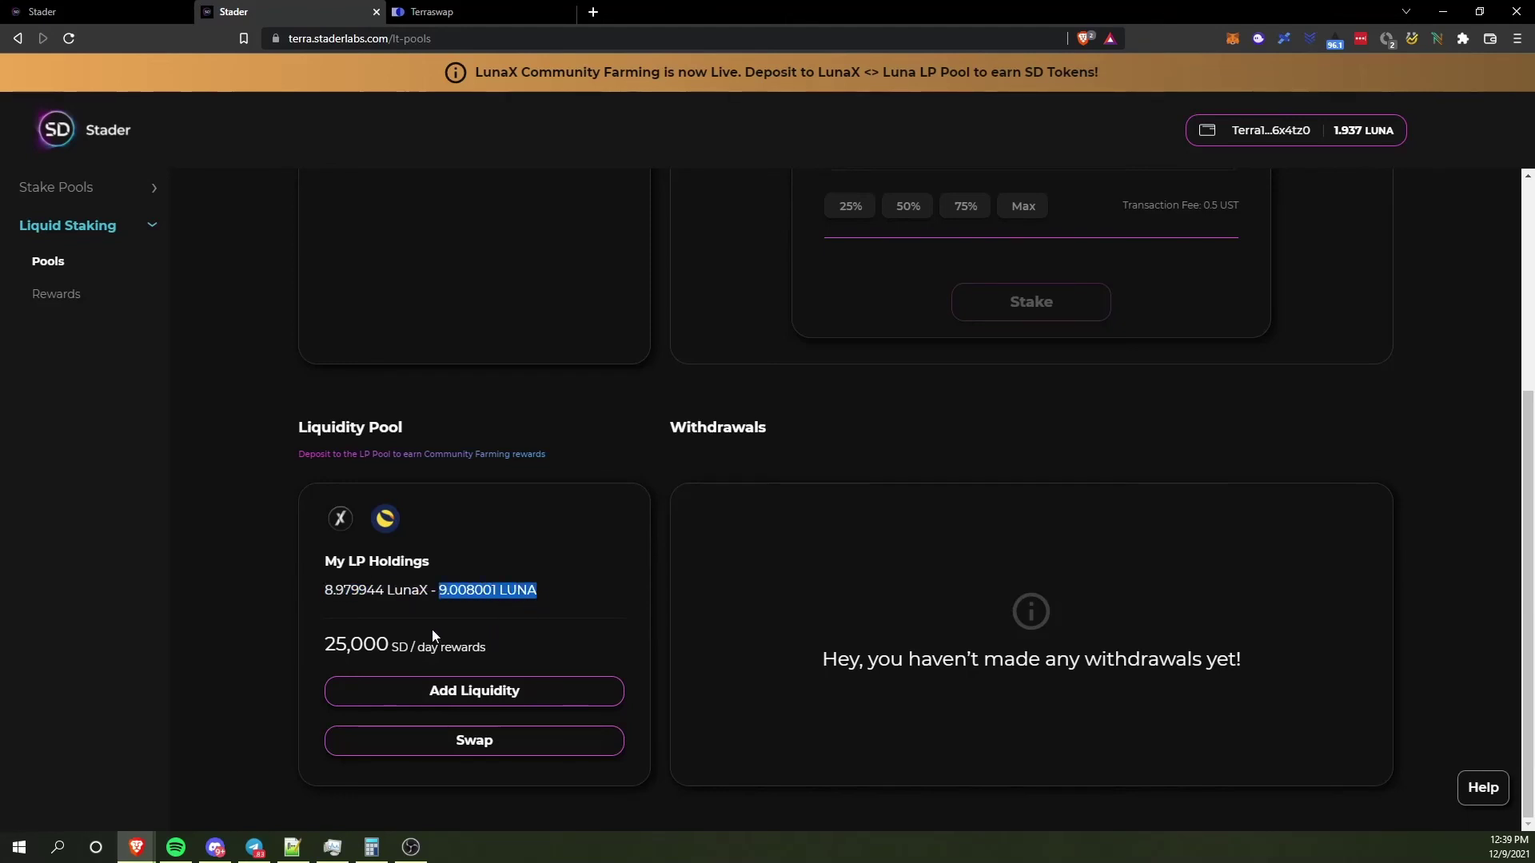
{"action": "left_click_drag", "start_coordinate": [392, 646], "coordinate": [488, 651]}
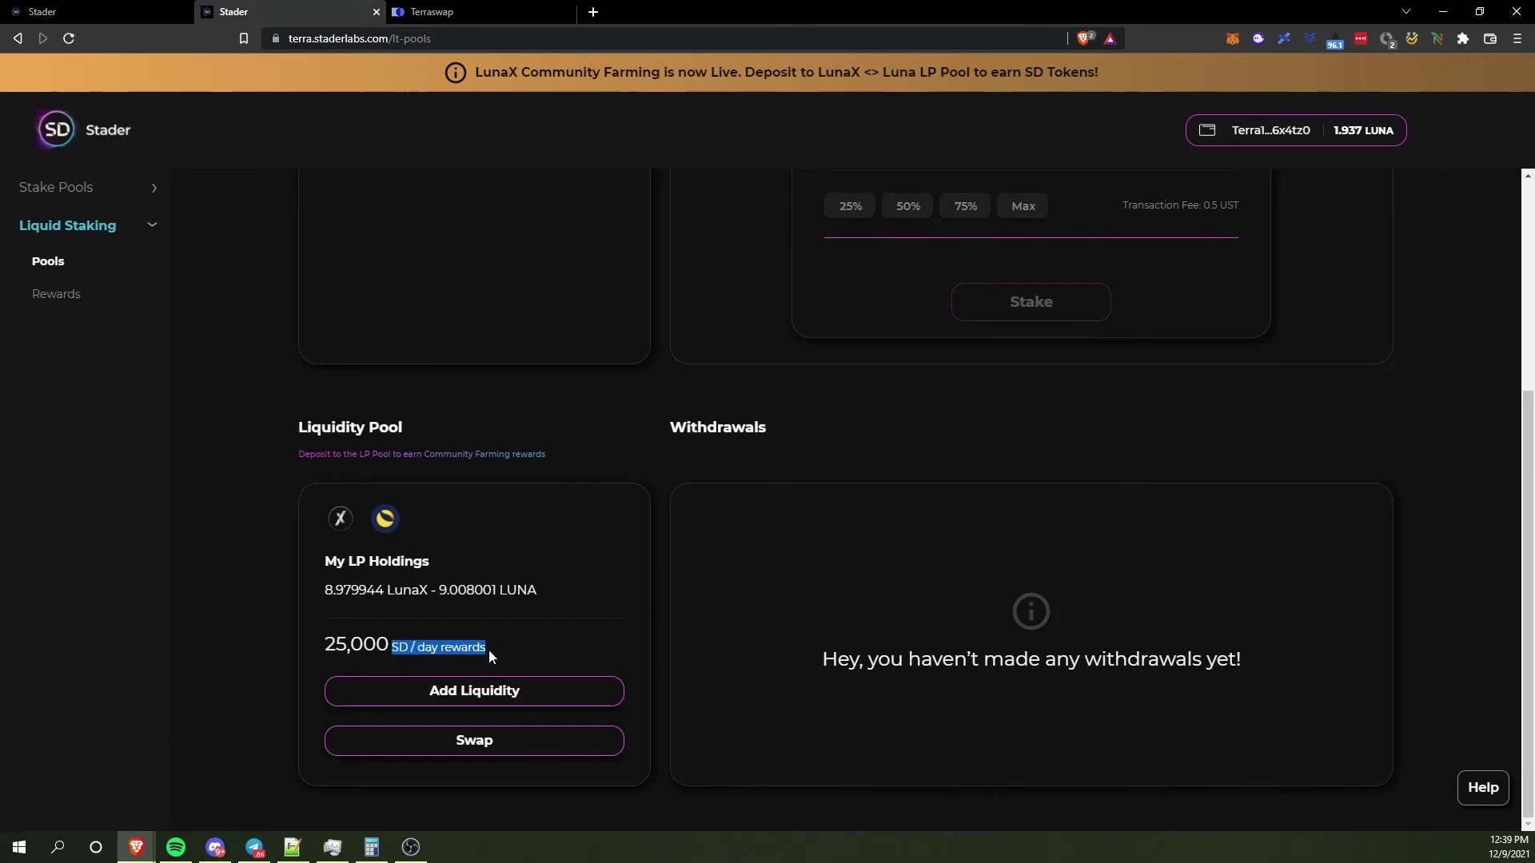
{"action": "left_click", "coordinate": [763, 624]}
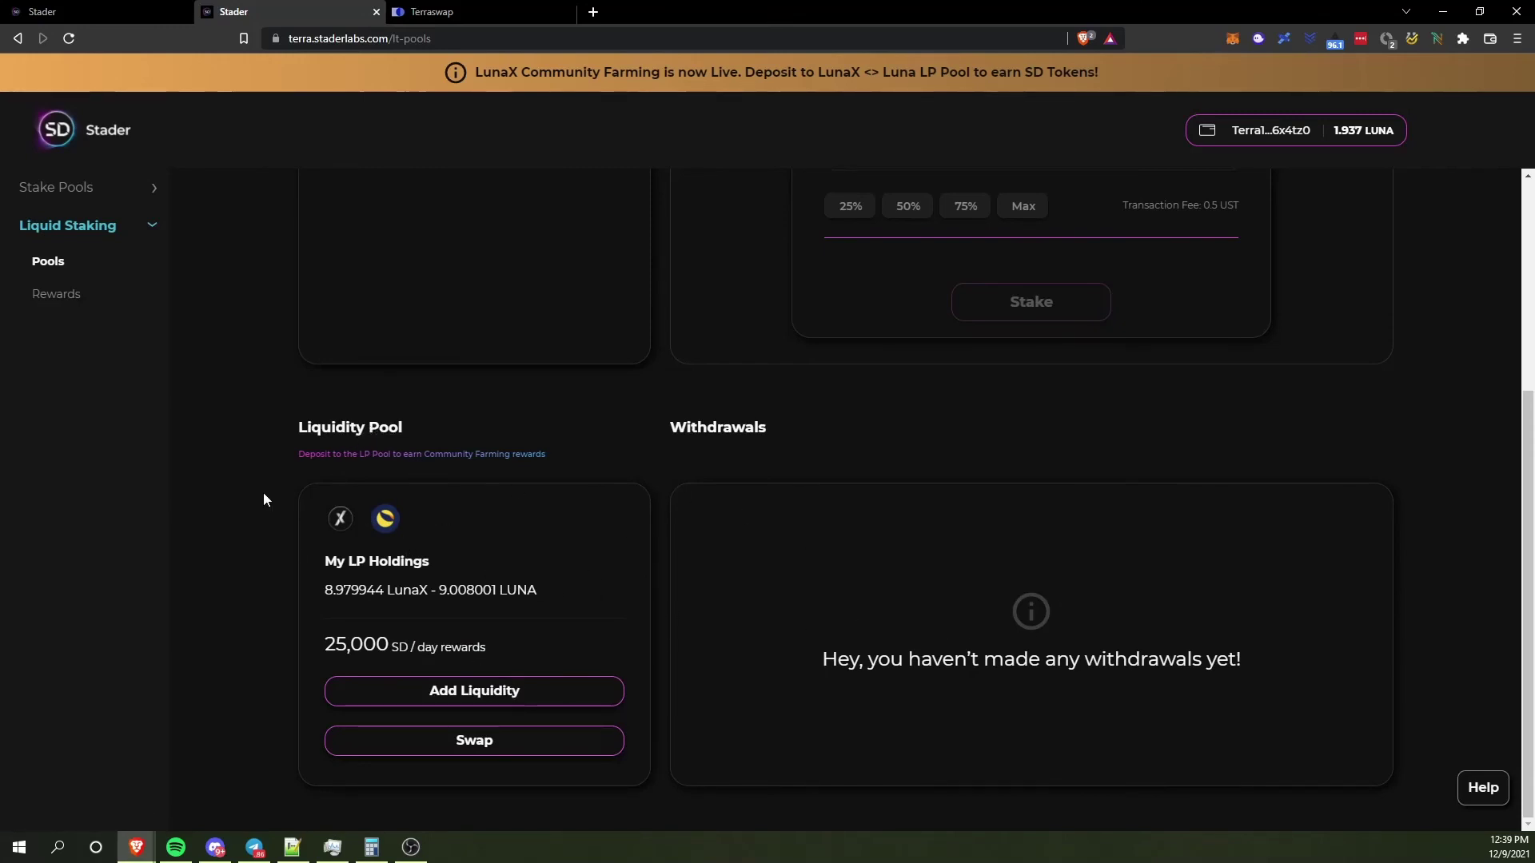
Step: Open Rewards under Liquid Staking to see 0 SD tokens earned
{"action": "left_click", "coordinate": [56, 295]}
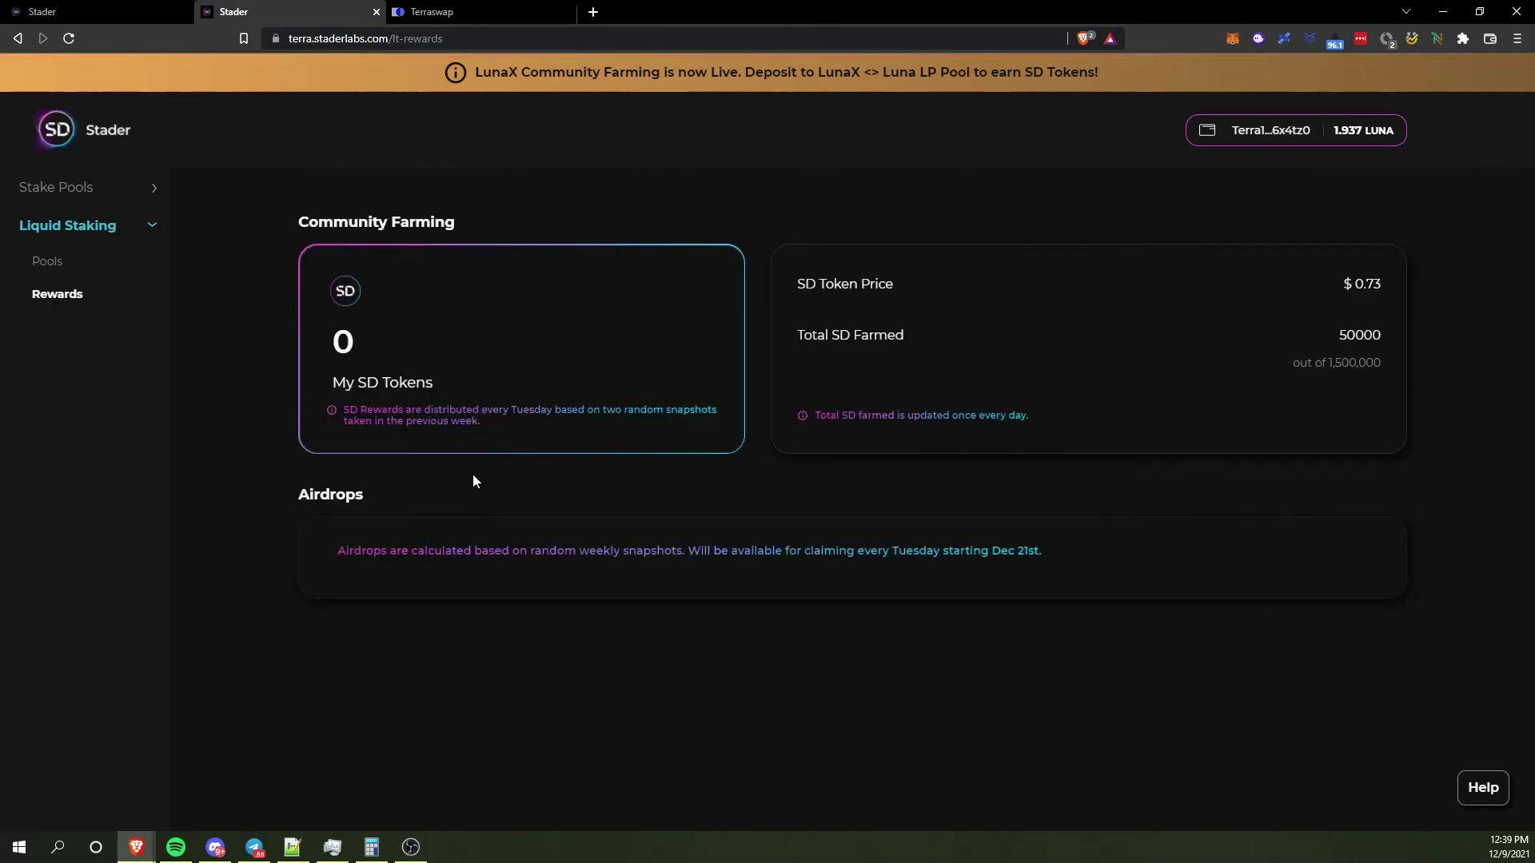